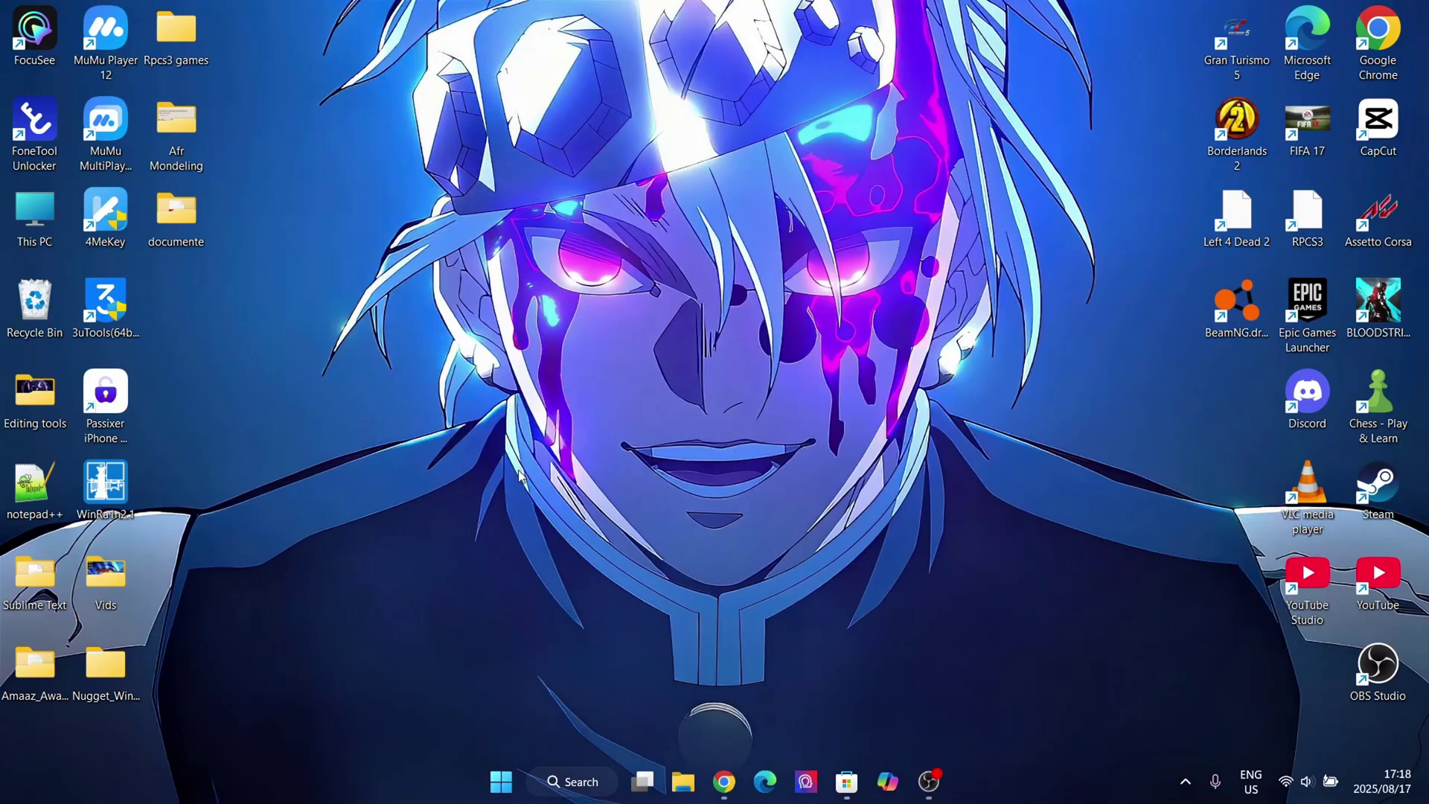
# Switch to Chrome and examine the Linkvertise page titled "Latest Delta V2.85 apk for android and pc emulator", then minimise the browser
pyautogui.click(726, 778)
pyautogui.scroll(-3, 384, 372)
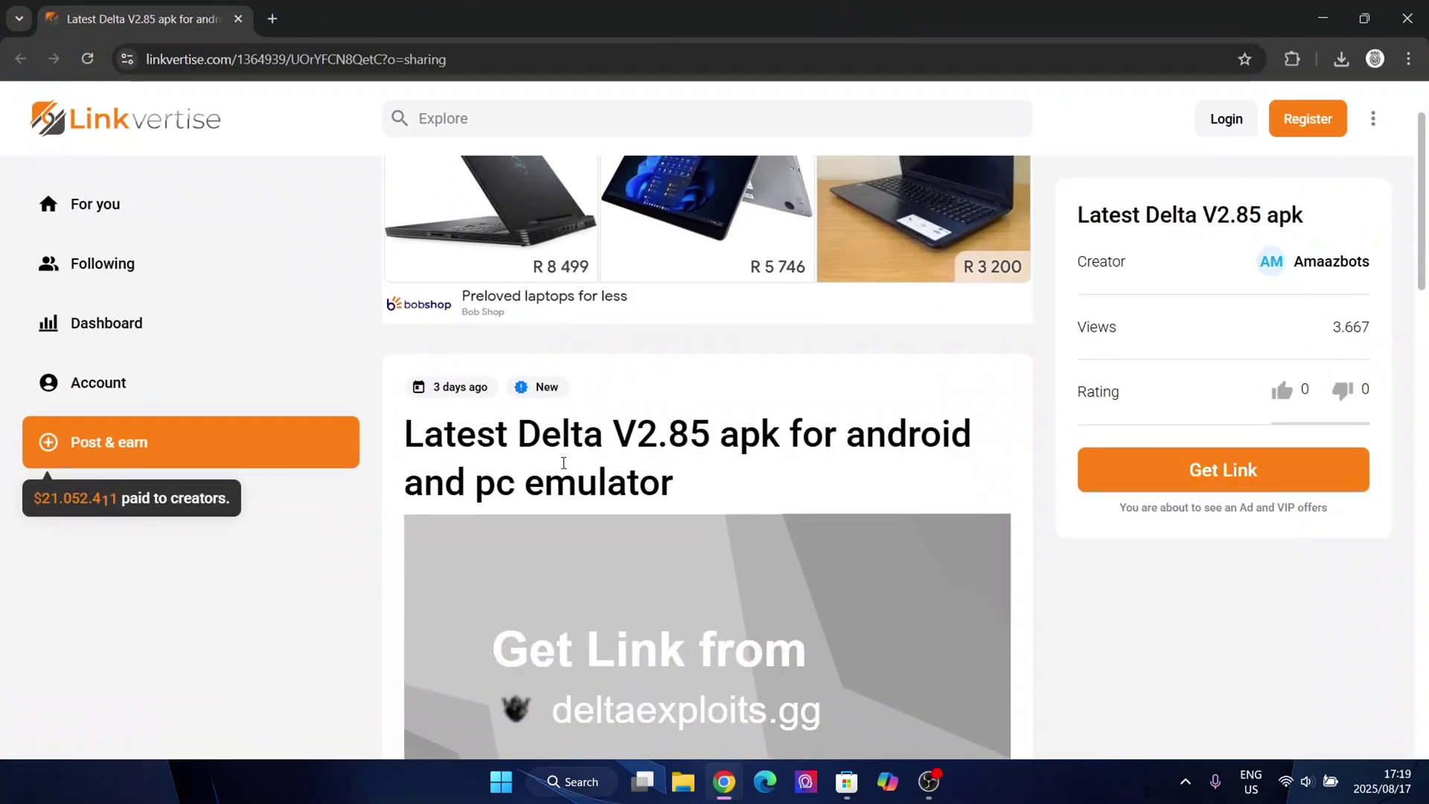
pyautogui.moveTo(384, 350); pyautogui.dragTo(787, 423)
pyautogui.click(785, 423)
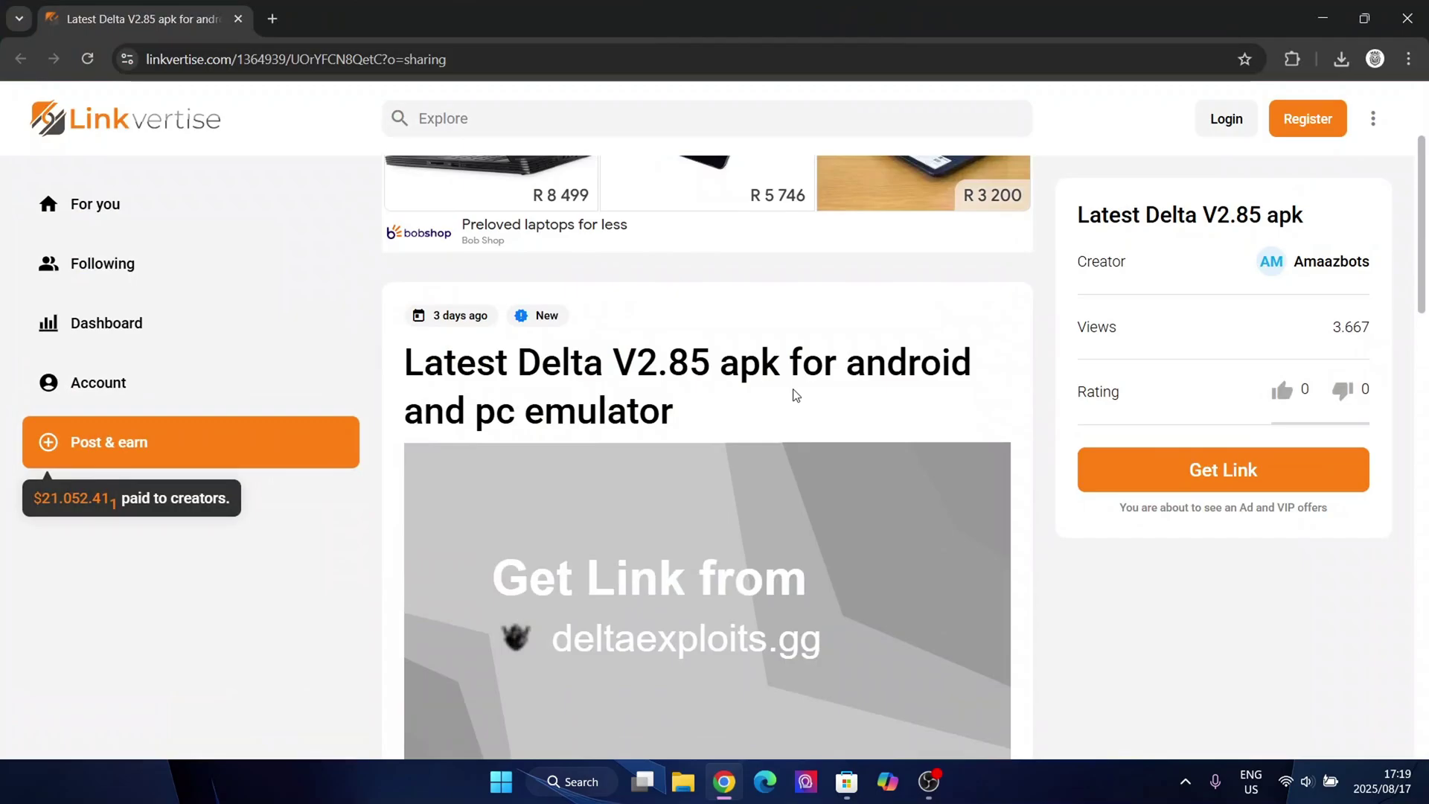
pyautogui.scroll(1, 733, 334)
pyautogui.scroll(-5, 841, 357)
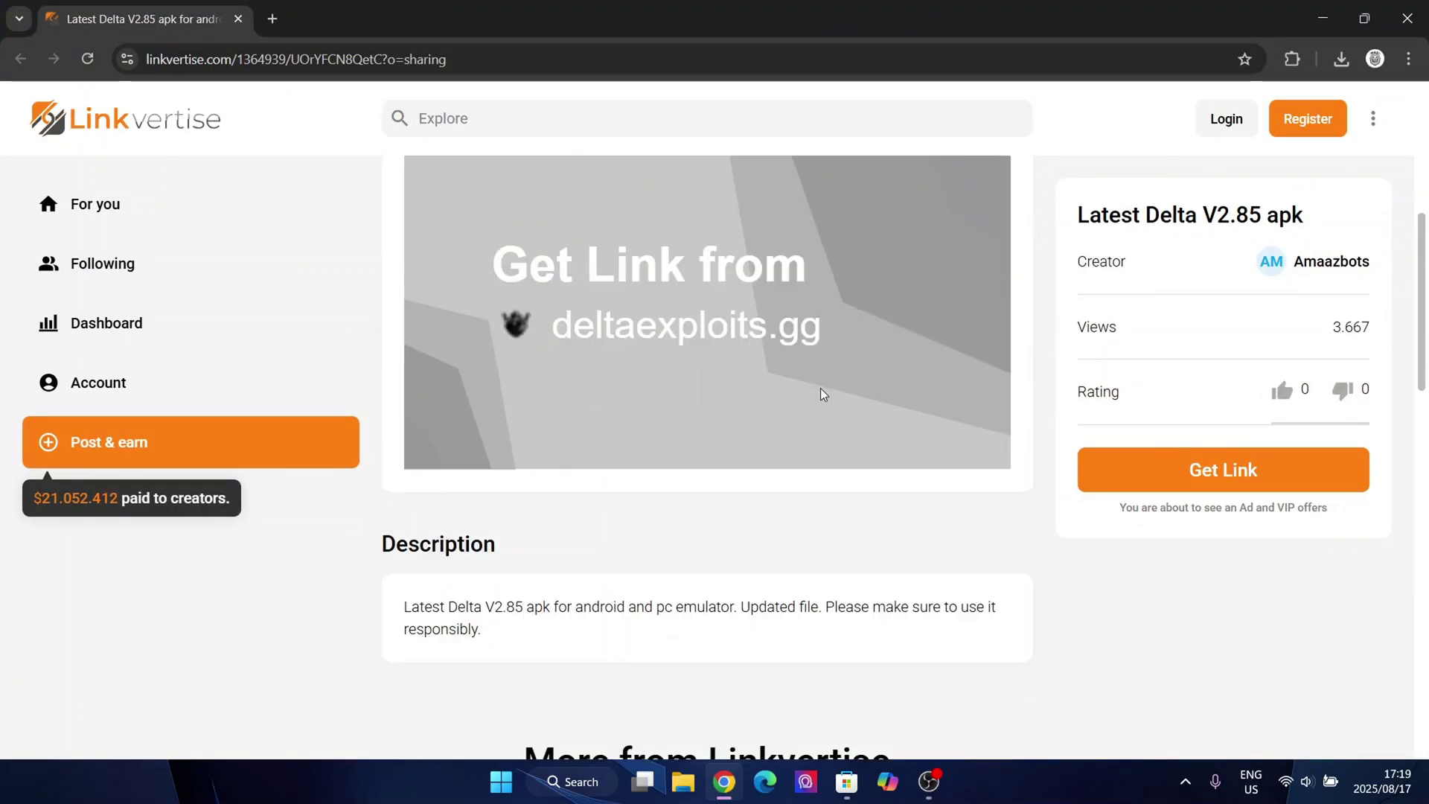
pyautogui.scroll(3, 670, 357)
pyautogui.moveTo(412, 260); pyautogui.dragTo(586, 303)
pyautogui.click(794, 329)
pyautogui.click(586, 304)
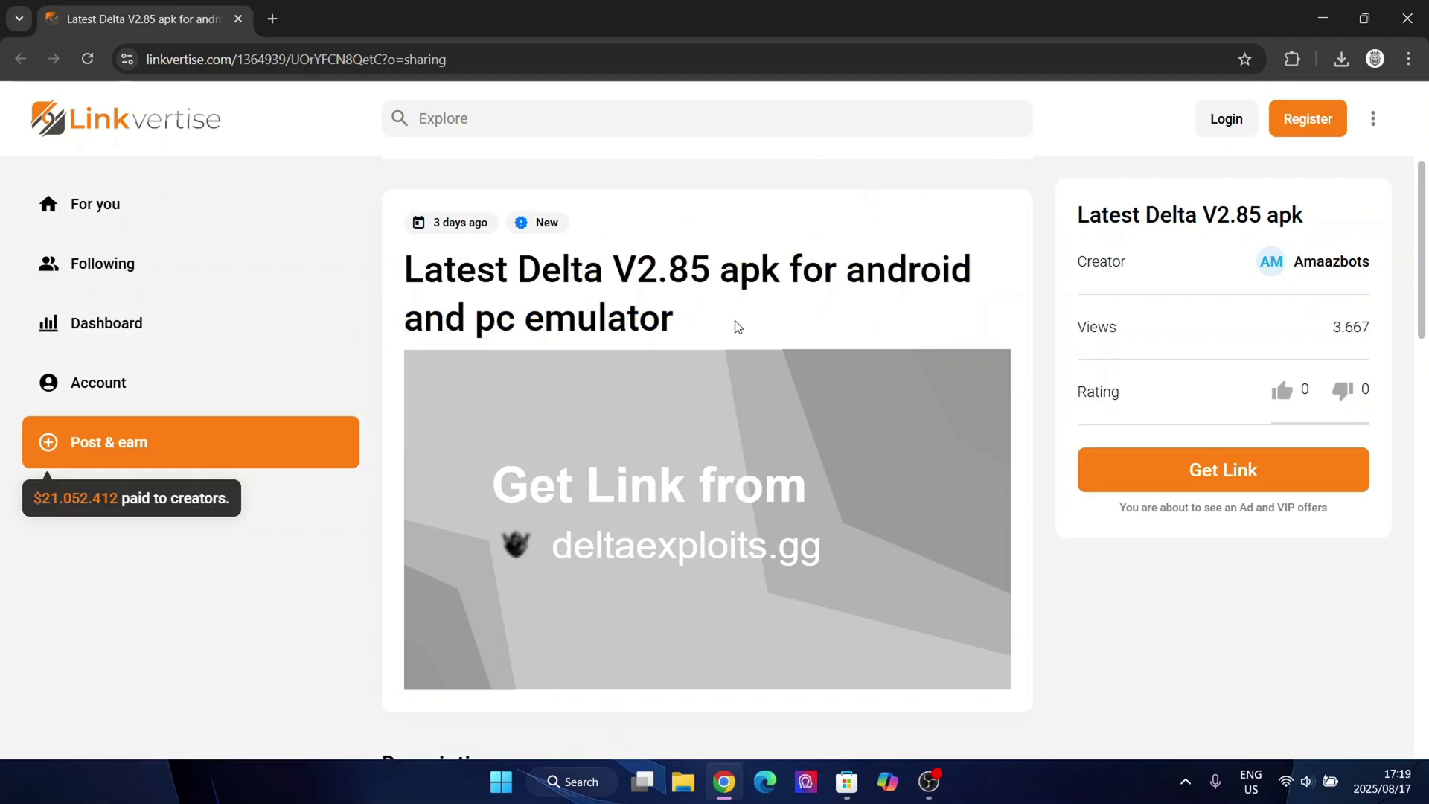
pyautogui.click(1323, 18)
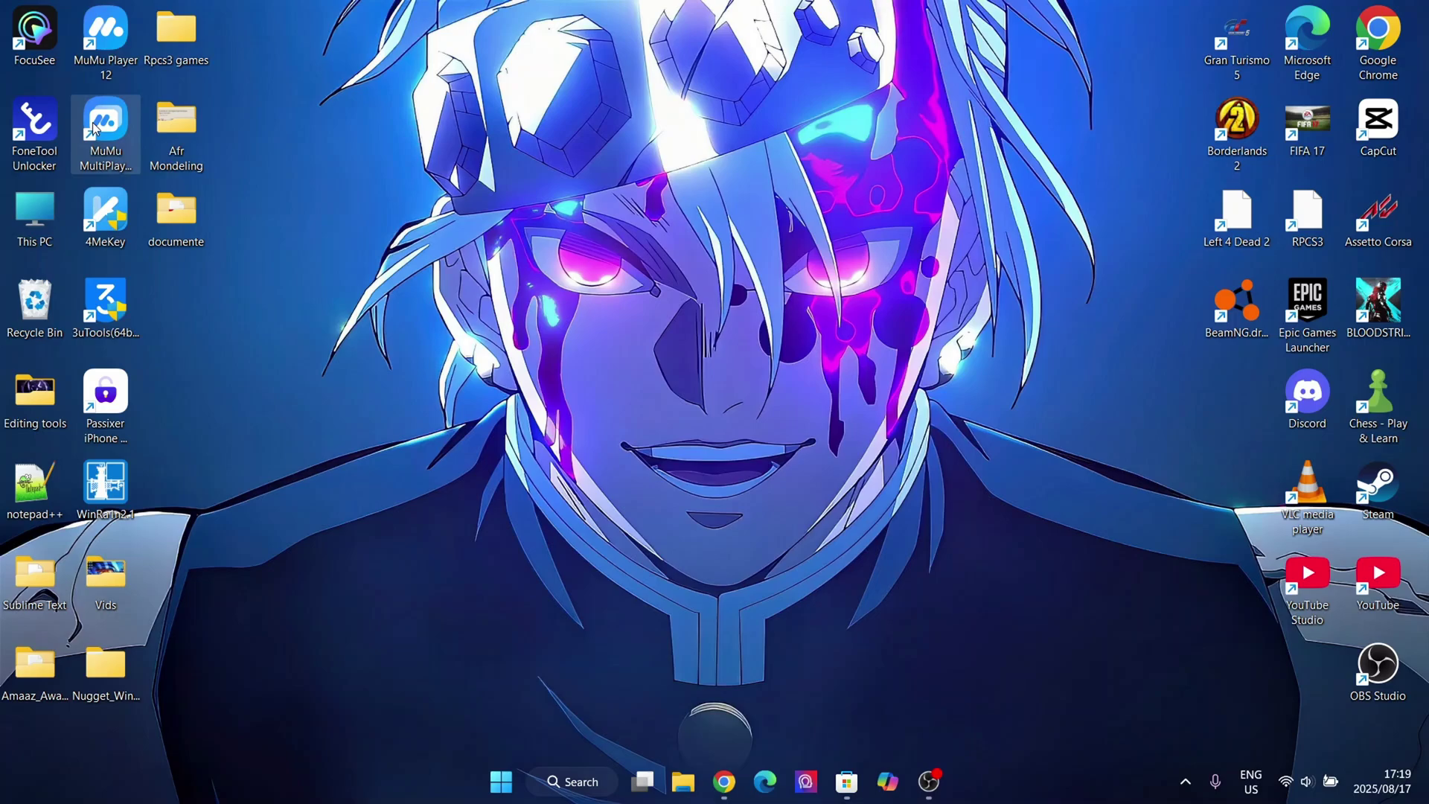
pyautogui.click(95, 67)
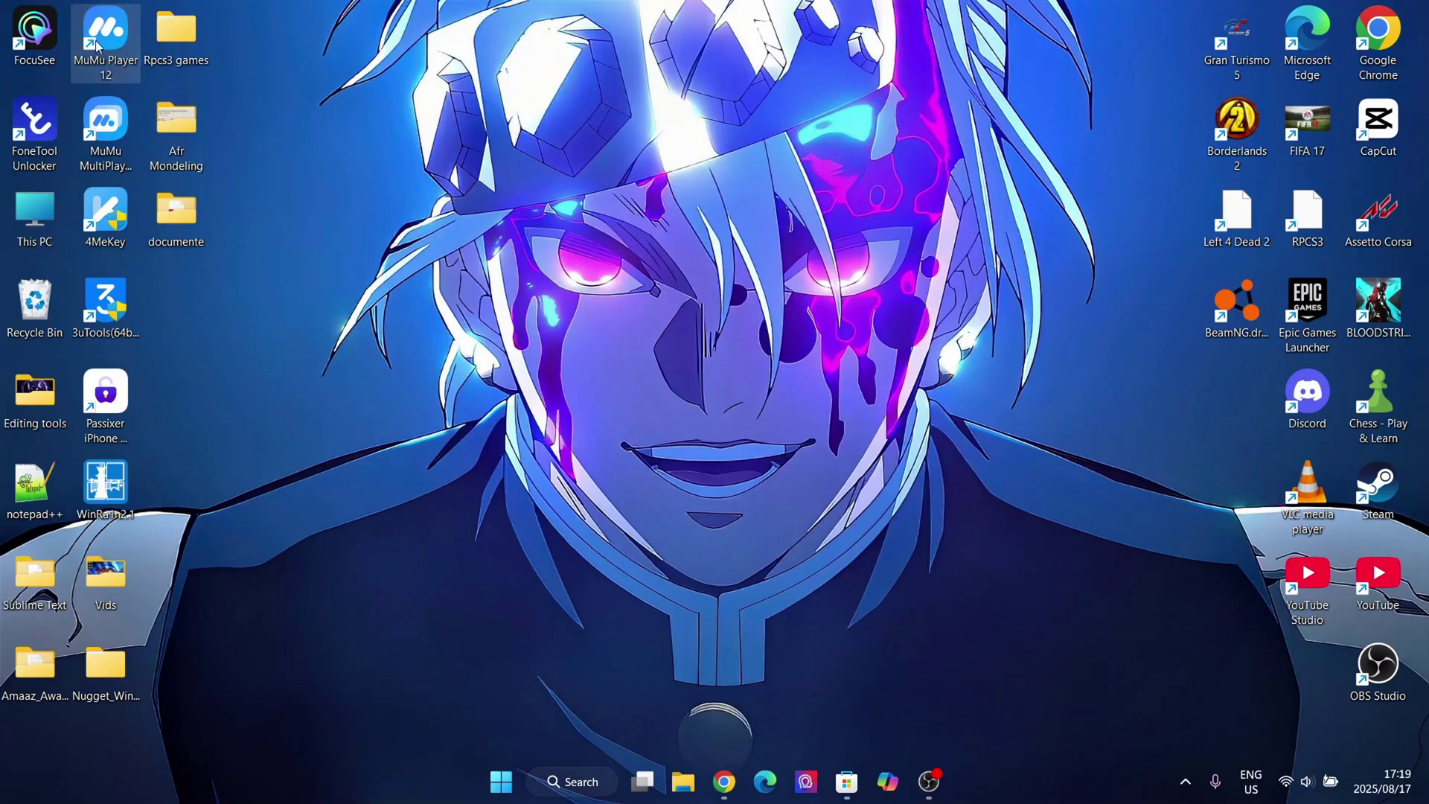
pyautogui.click(102, 130)
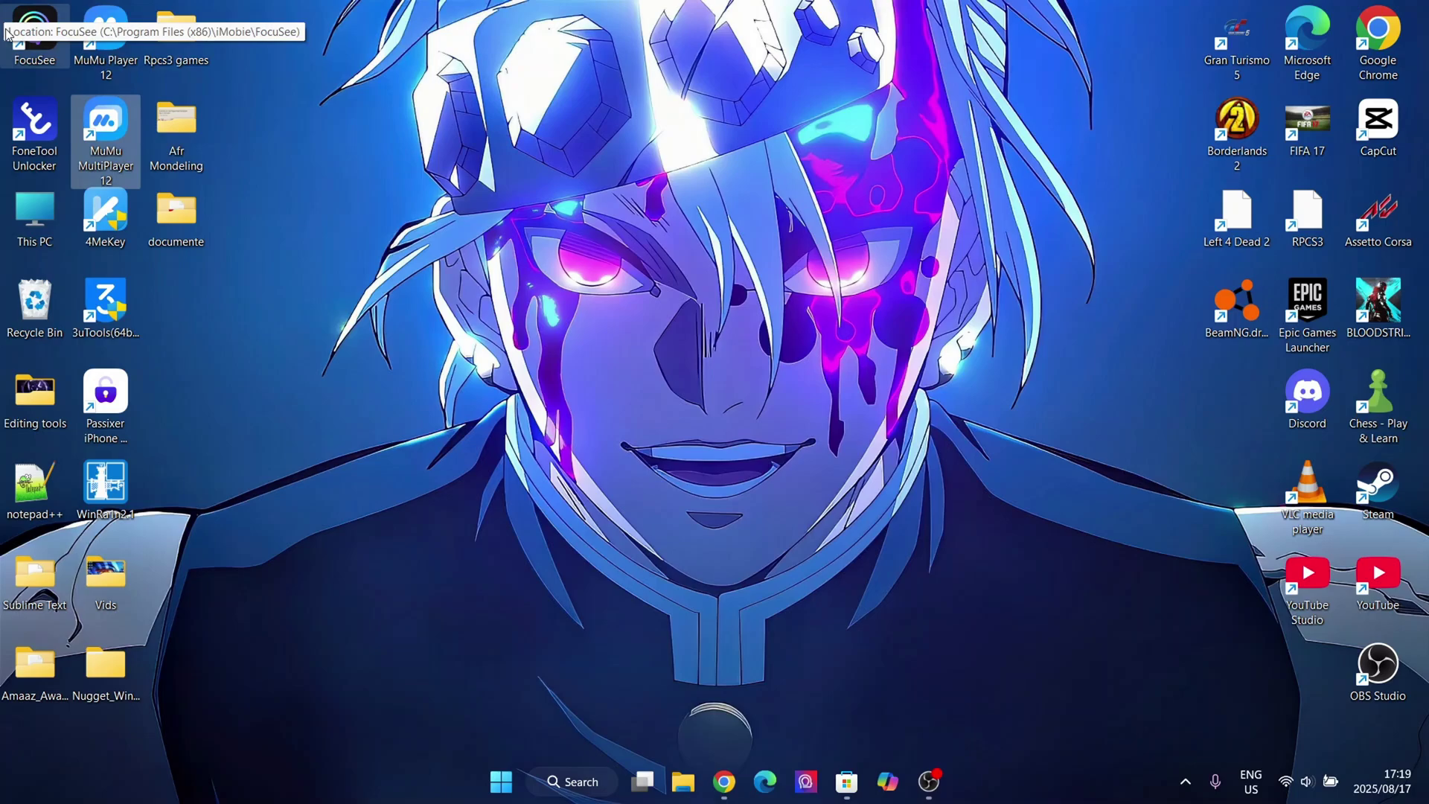
pyautogui.click(689, 483)
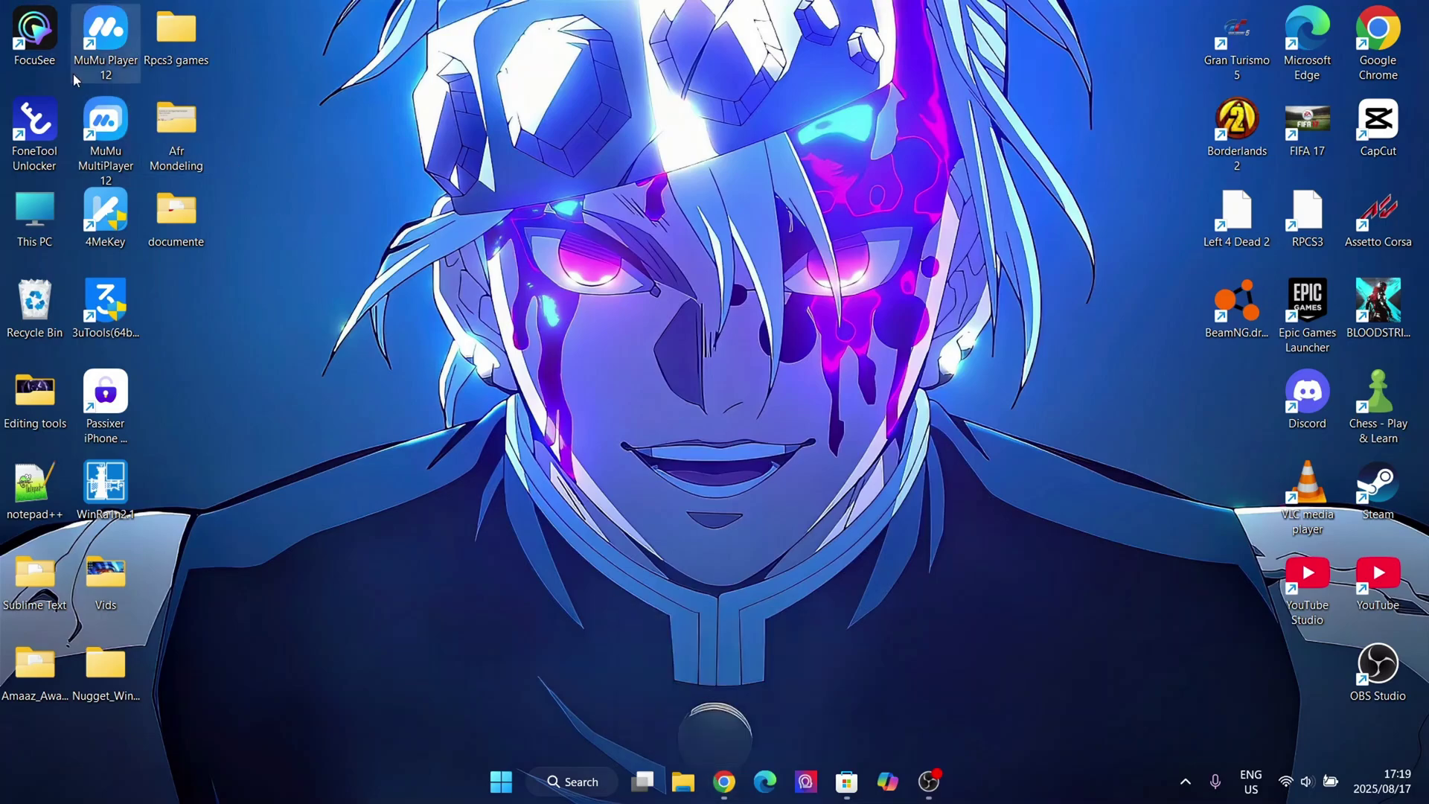
# Launch MuMu Player 12 from the desktop and minimise its window
pyautogui.click(93, 34)
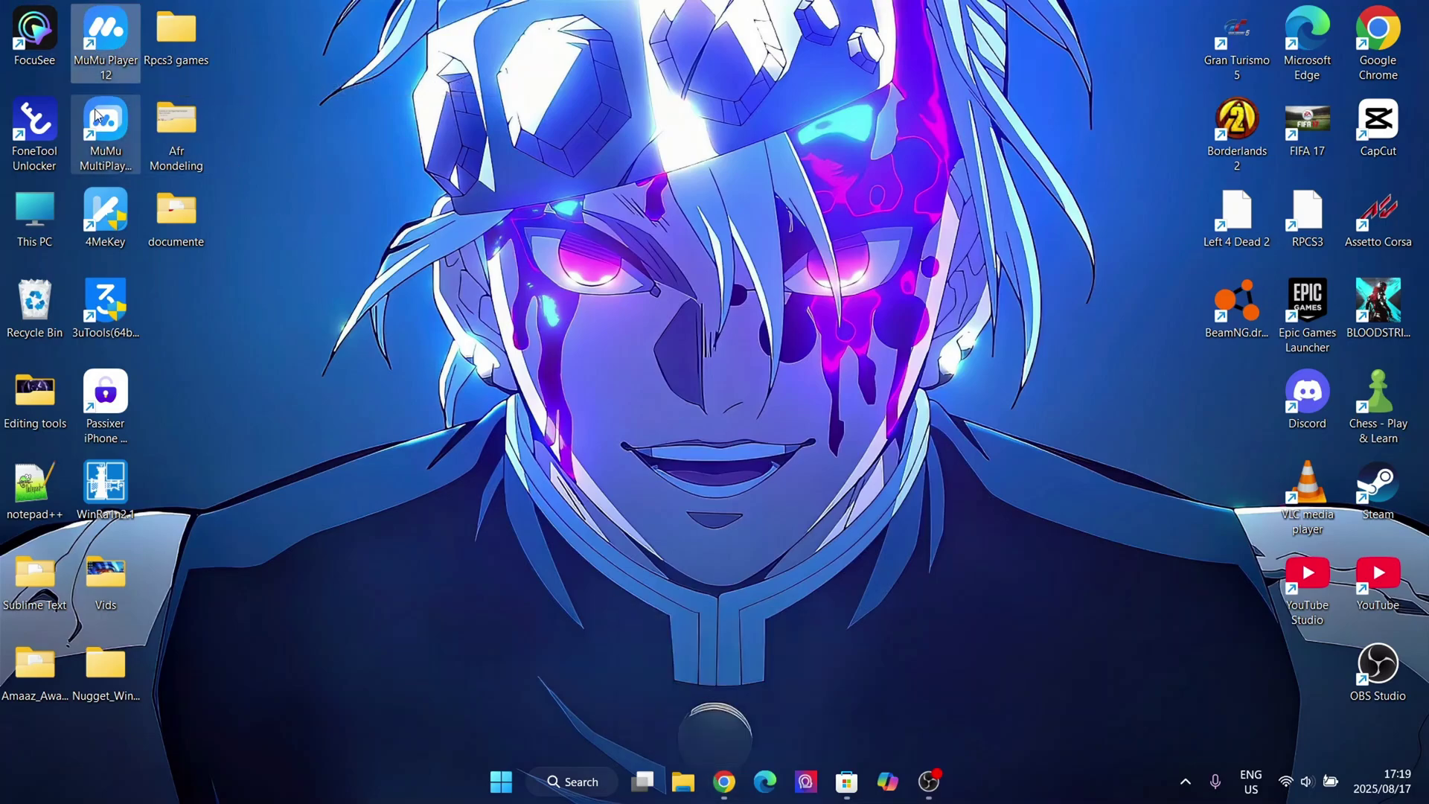
pyautogui.doubleClick(93, 46)
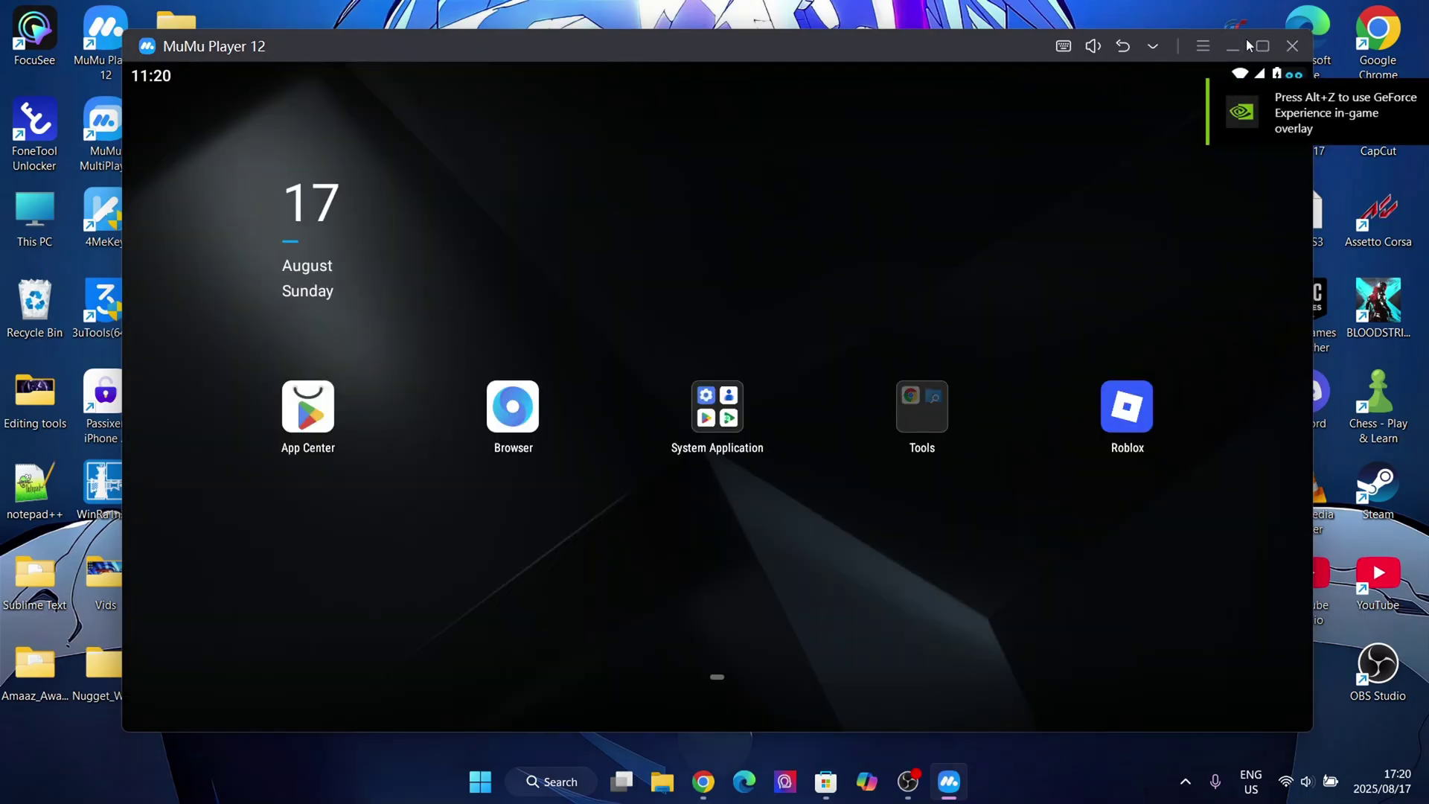
pyautogui.click(1245, 46)
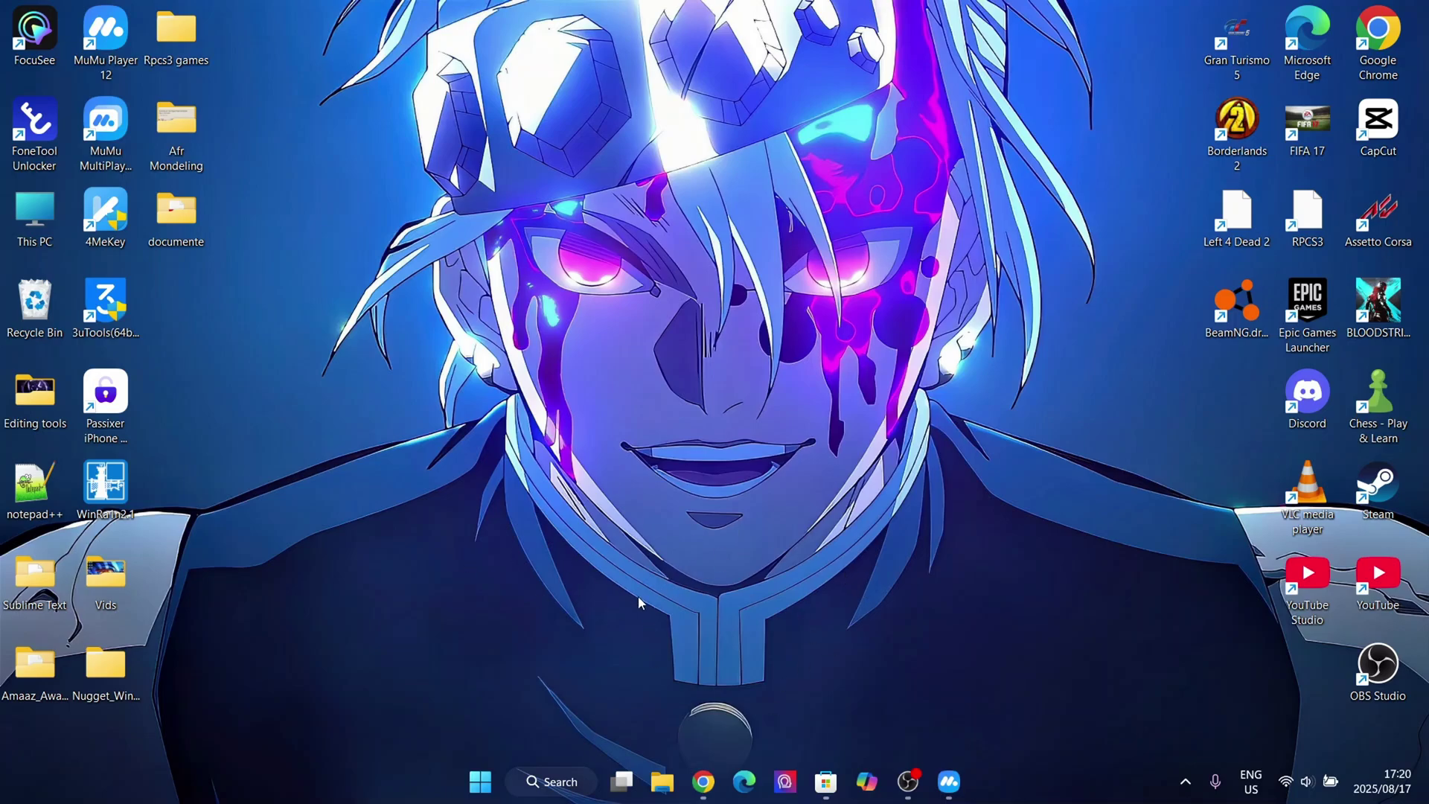
pyautogui.click(951, 781)
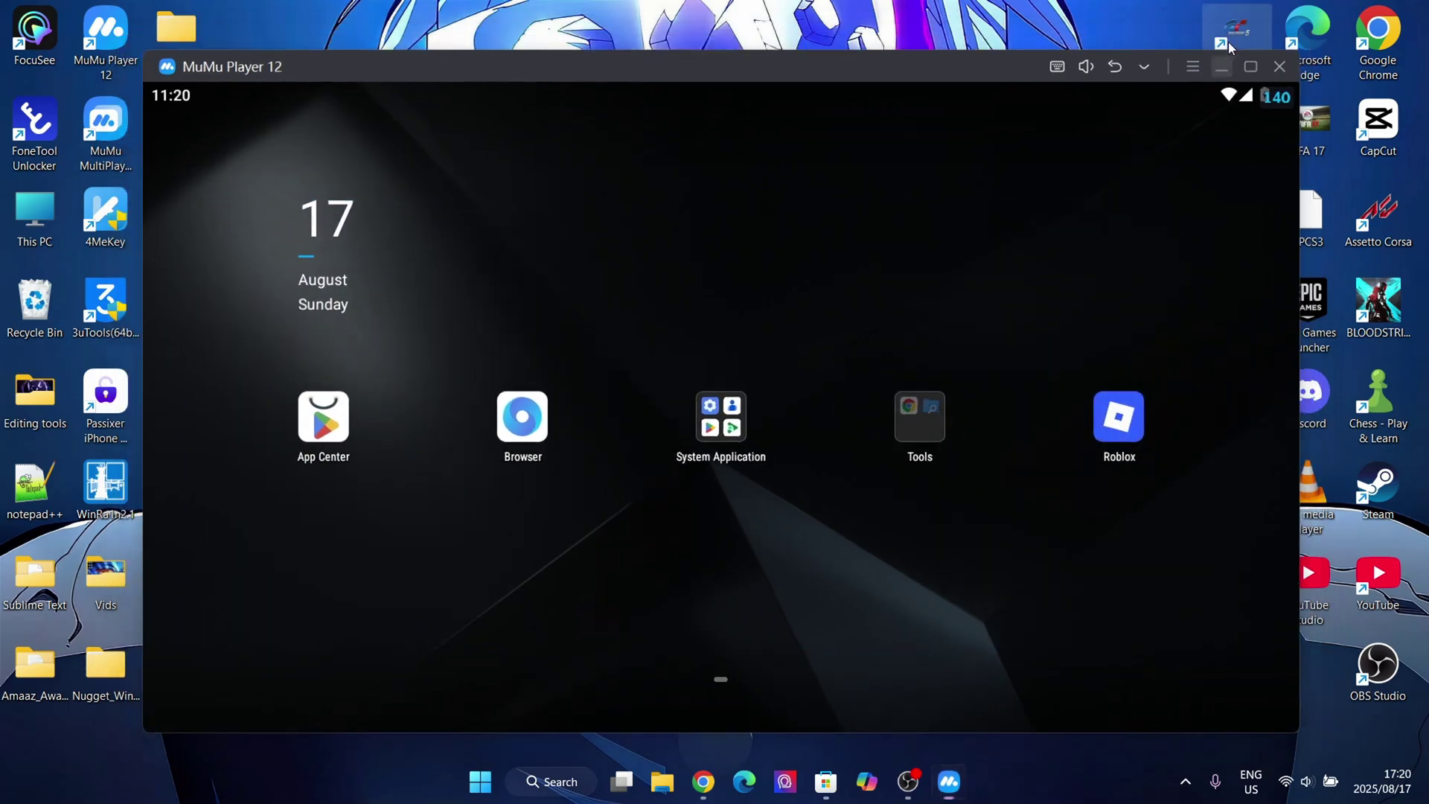
pyautogui.click(1223, 65)
# Return to Chrome and check the title and description of the Latest Delta V2.85 apk page
pyautogui.click(703, 782)
pyautogui.scroll(-5, 572, 499)
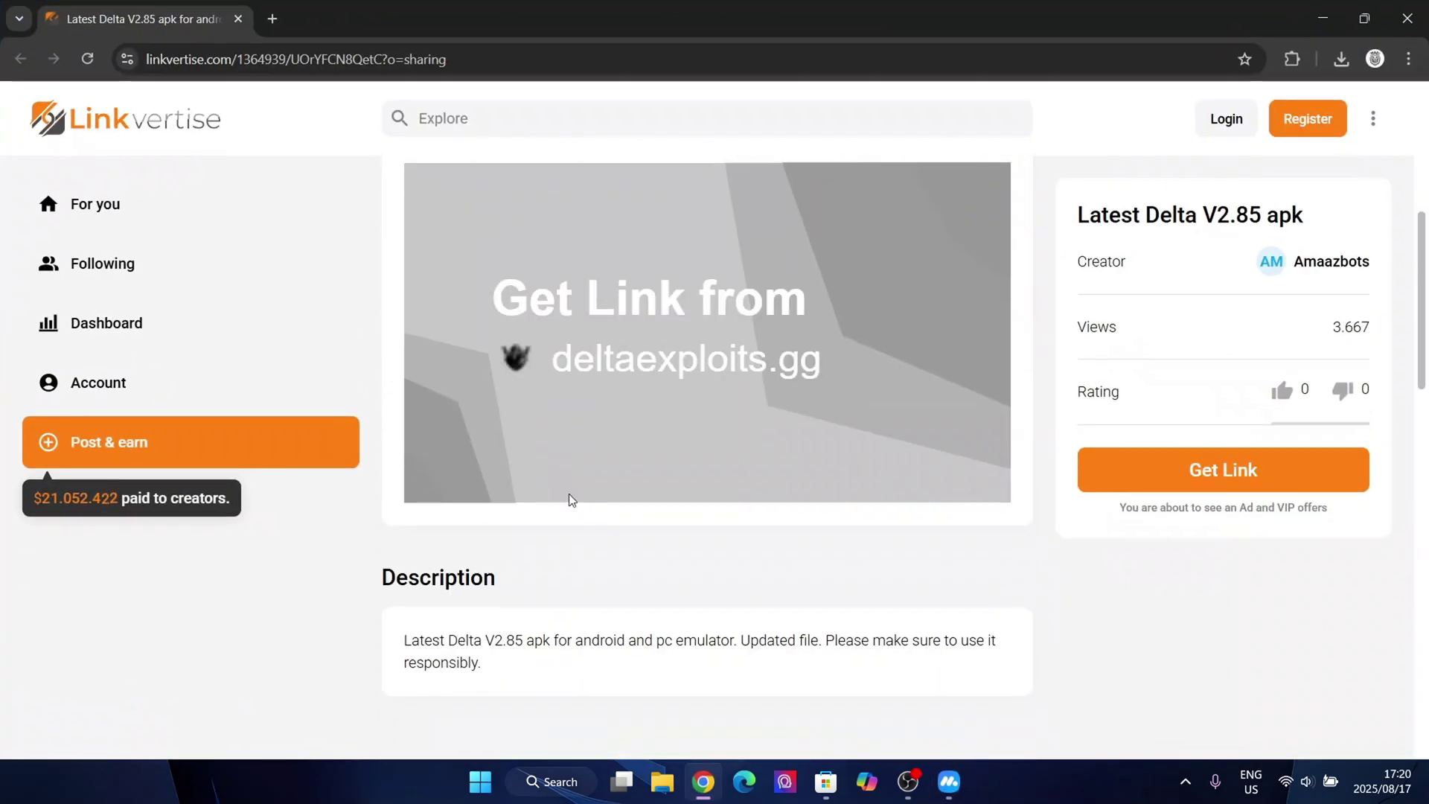
pyautogui.scroll(5, 572, 500)
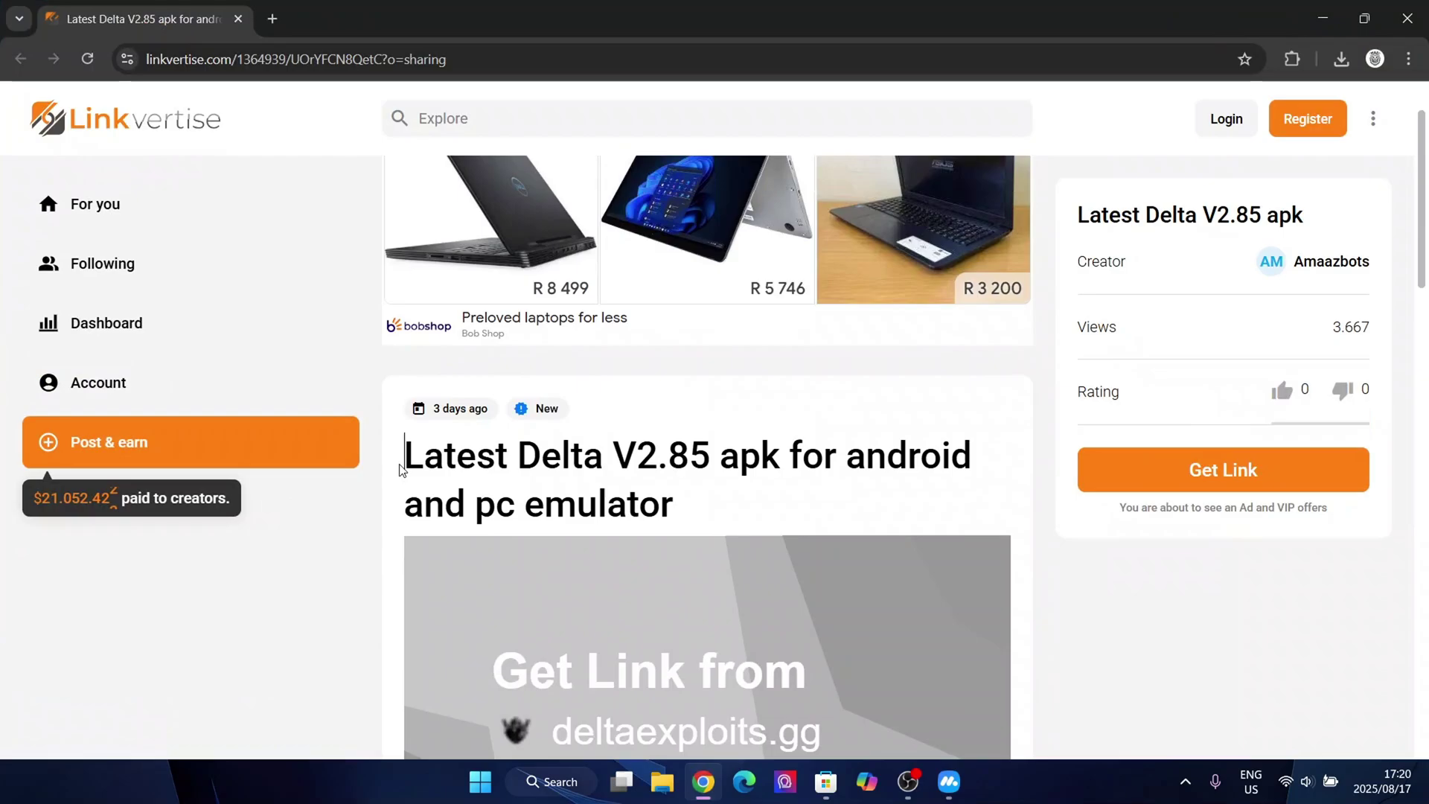
pyautogui.moveTo(402, 456); pyautogui.dragTo(744, 499)
pyautogui.click(740, 499)
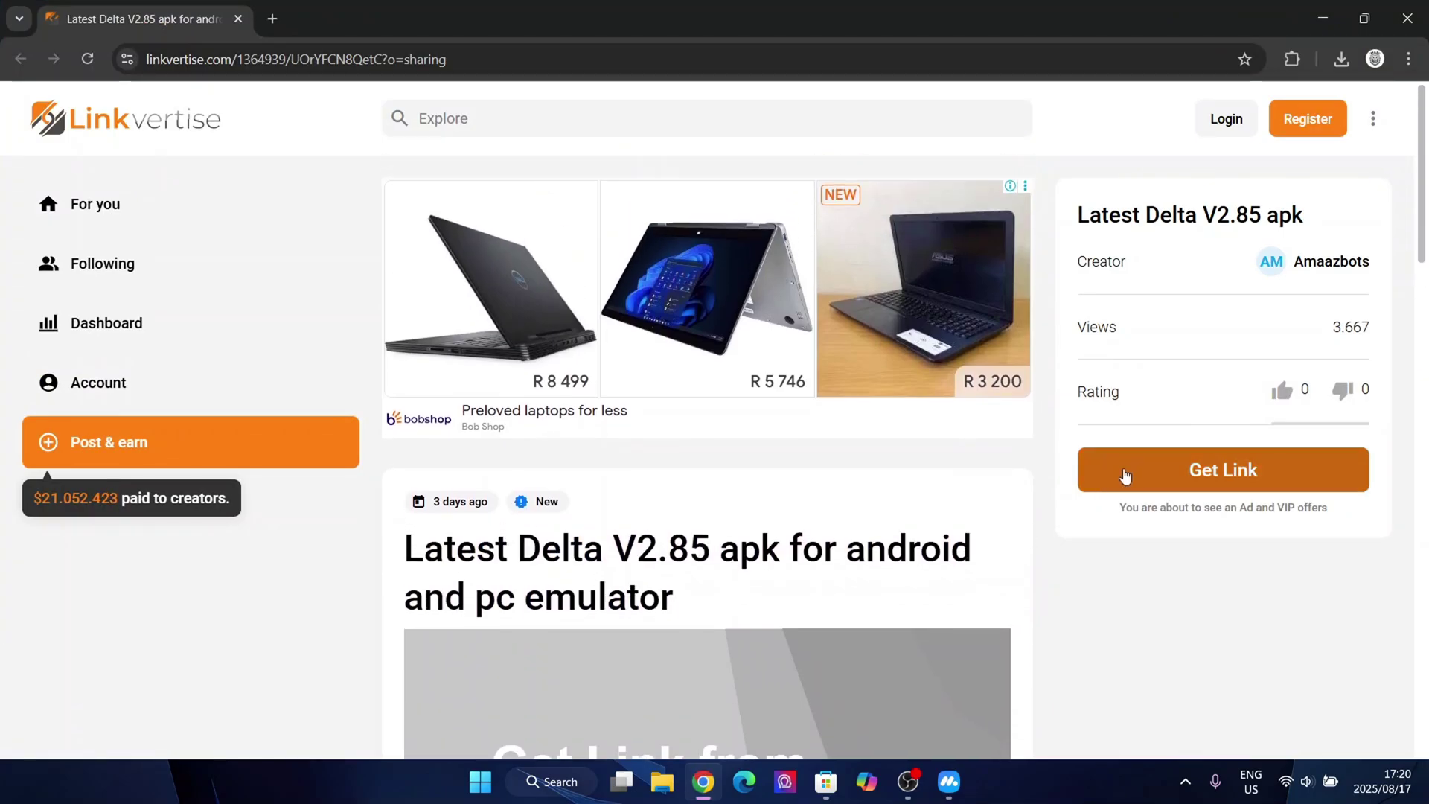
# Request the Latest Delta V2.85 apk link, view the Access Options, and close them without choosing a plan
pyautogui.click(1125, 477)
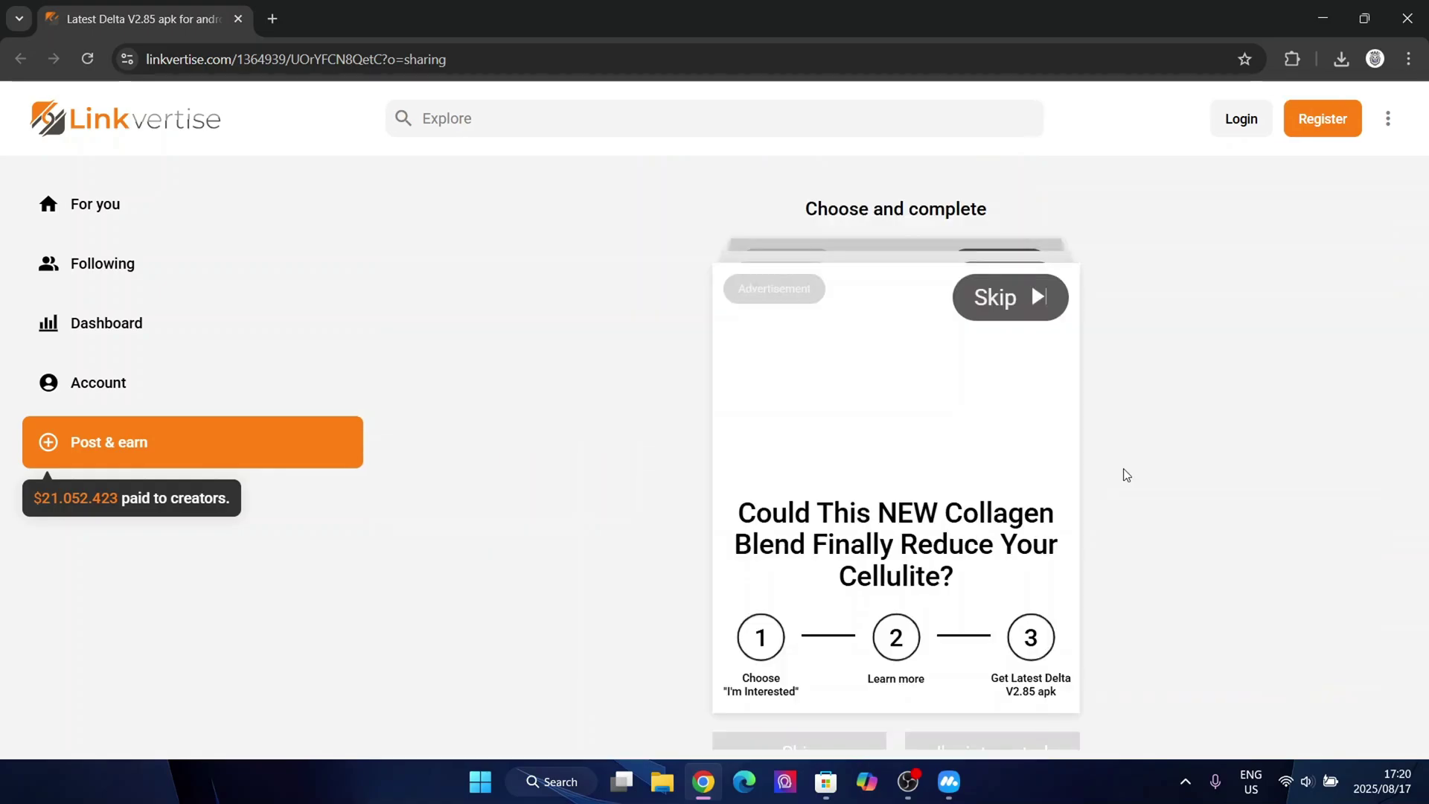
pyautogui.click(1248, 378)
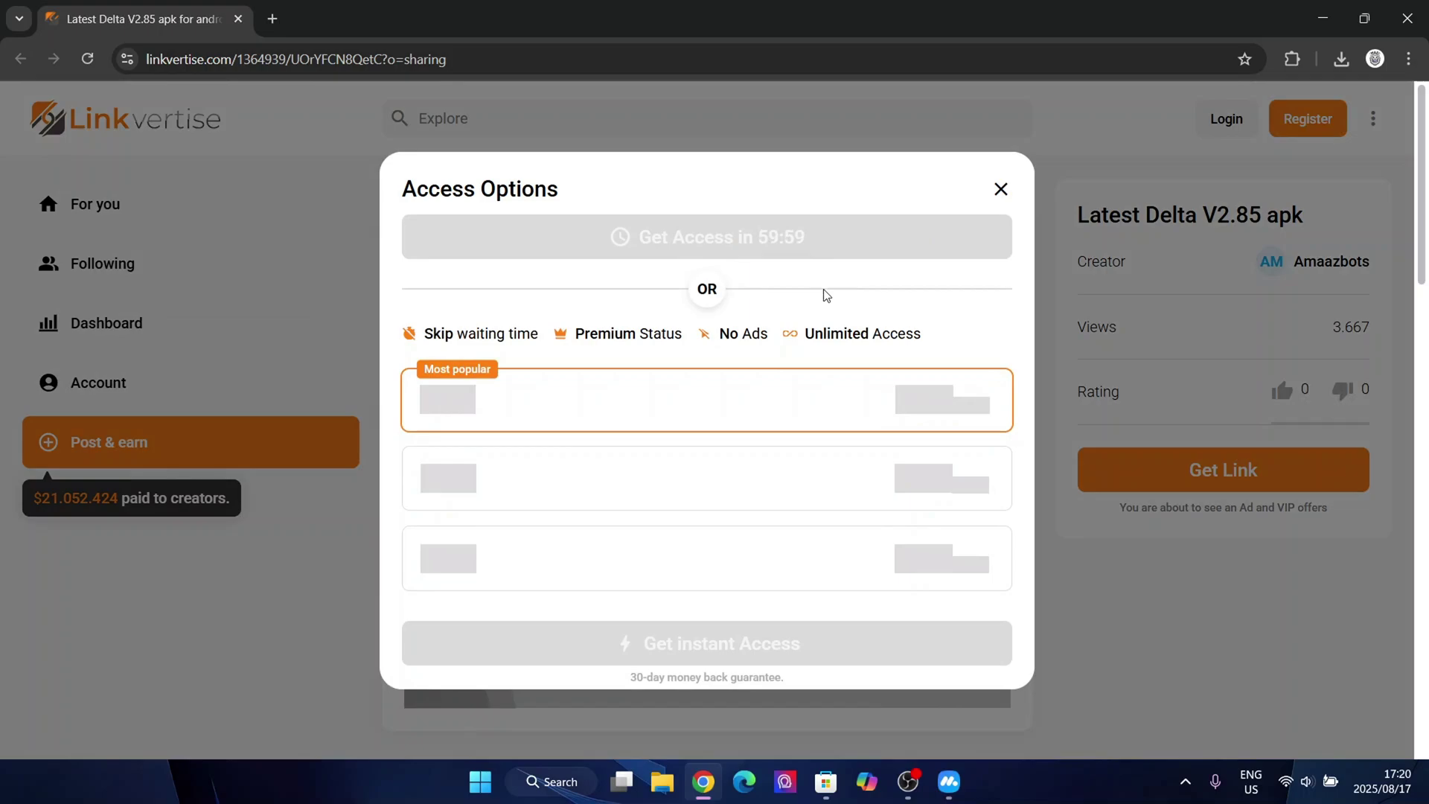
pyautogui.moveTo(558, 200)
pyautogui.mouseDown()
pyautogui.moveTo(415, 195)
pyautogui.moveTo(555, 182)
pyautogui.mouseUp()
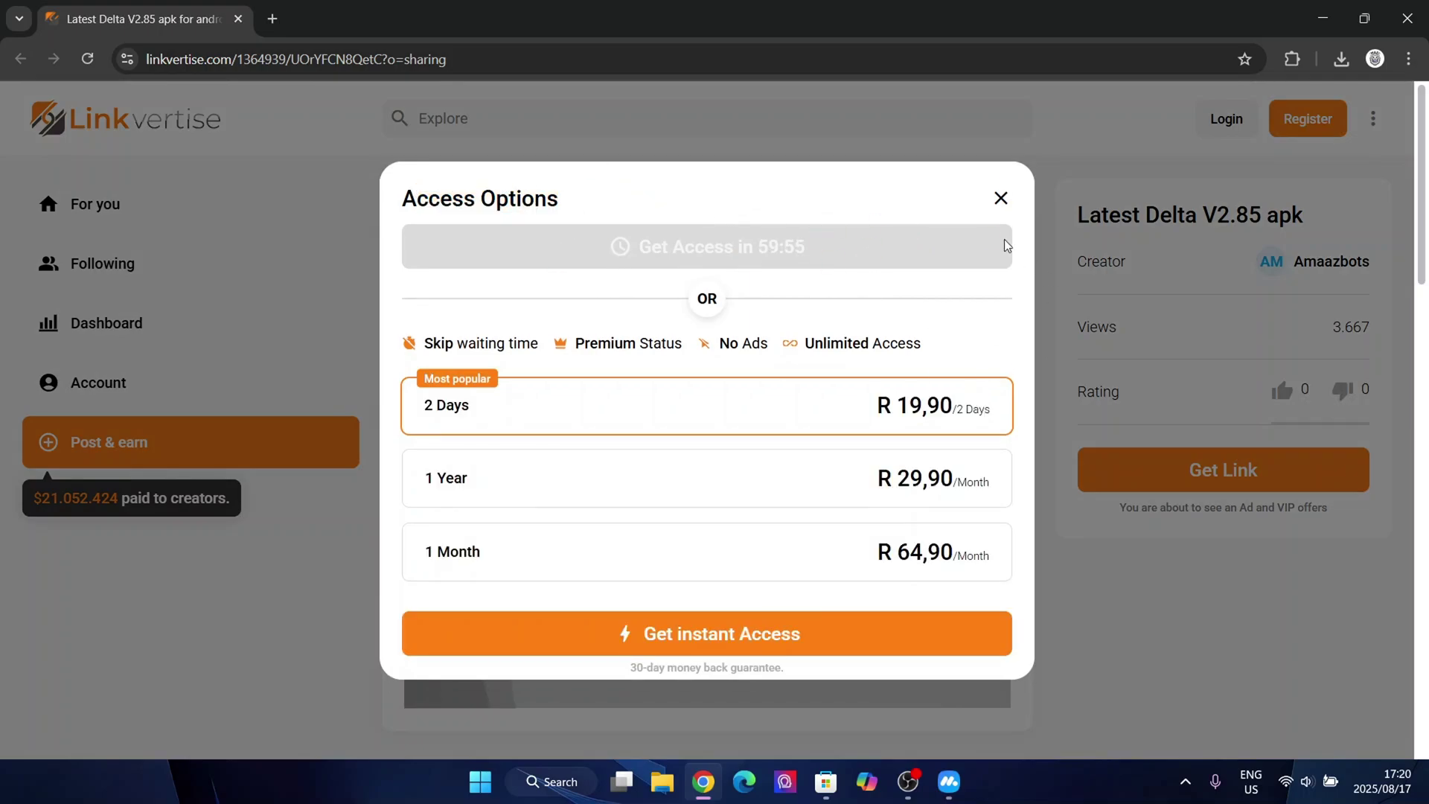
pyautogui.click(1000, 199)
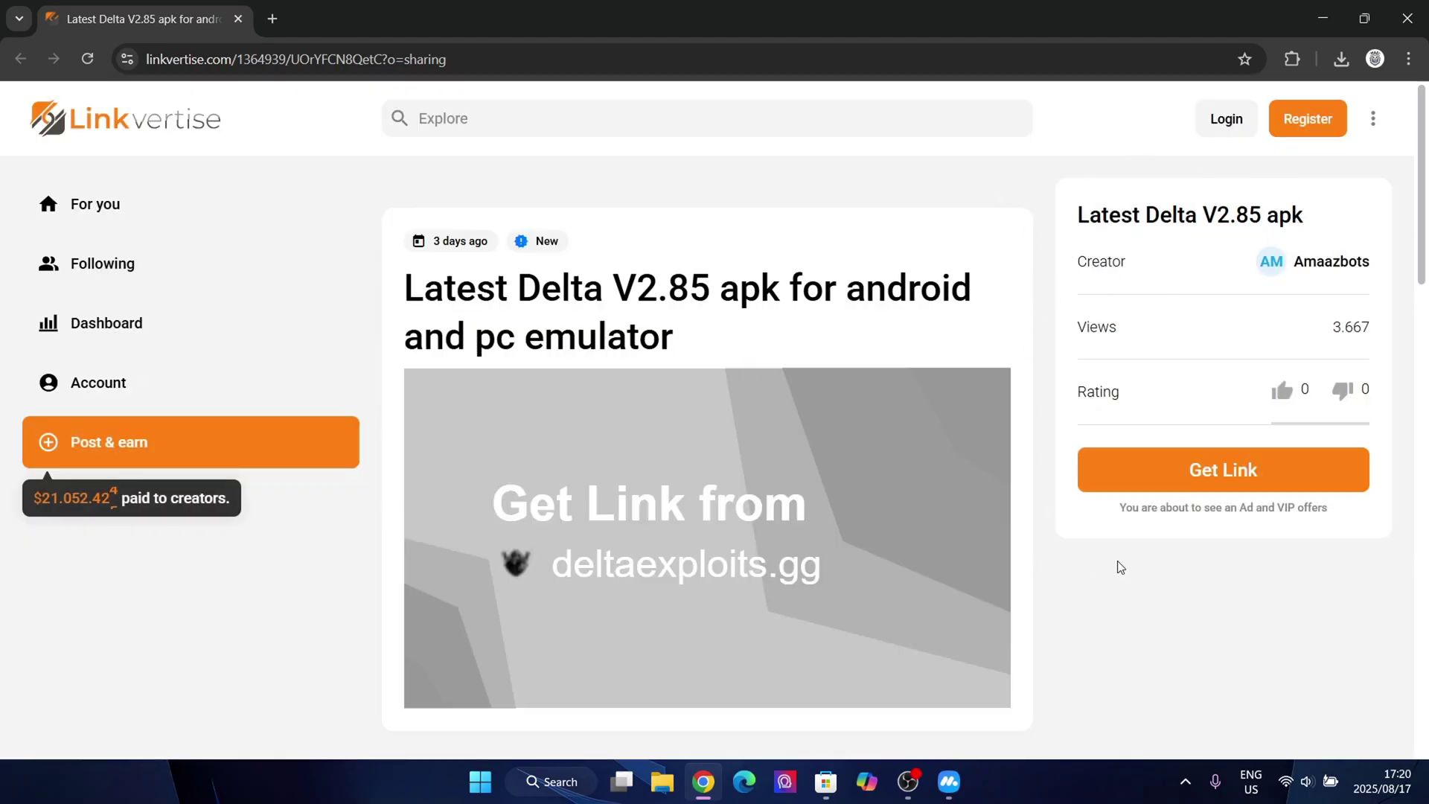
pyautogui.click(1321, 19)
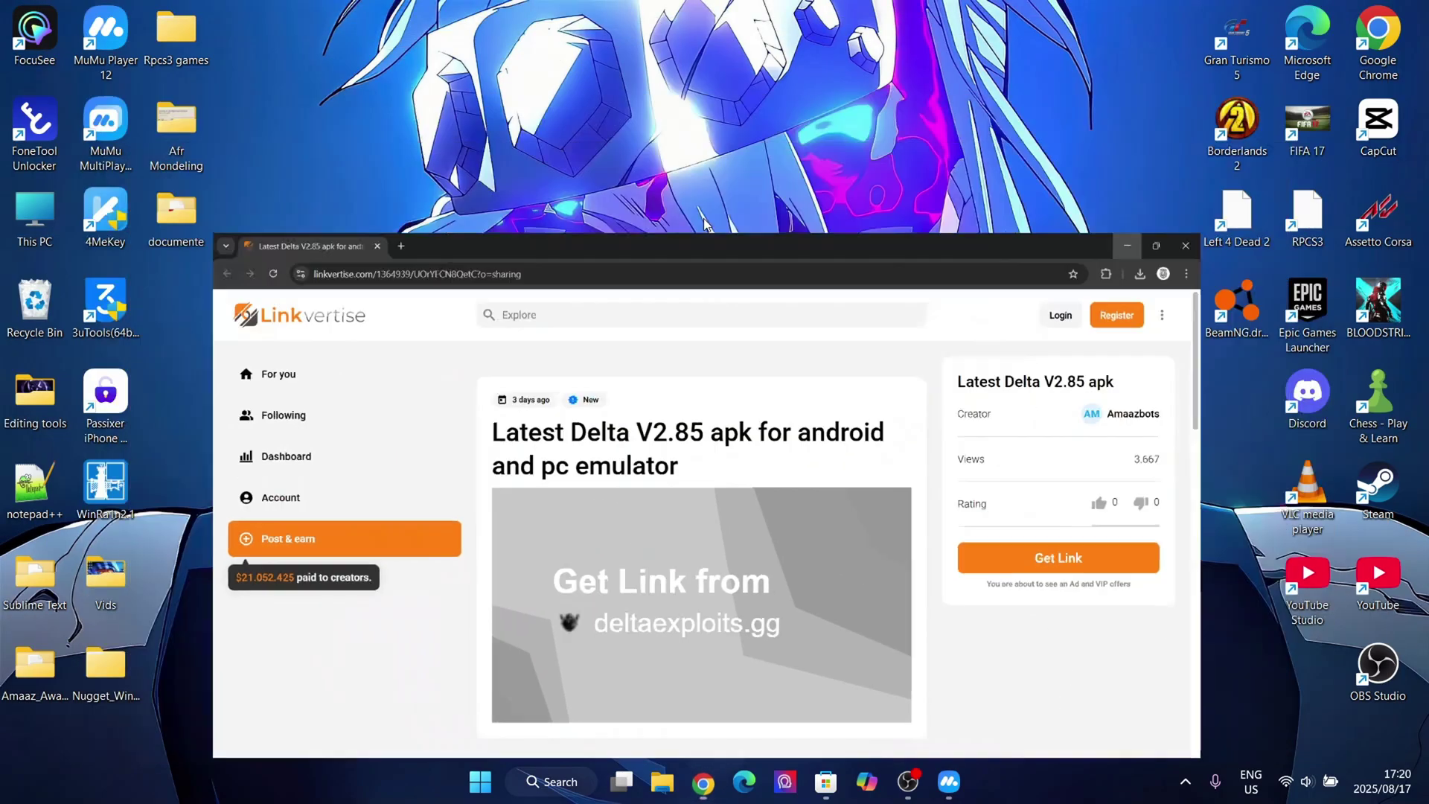
pyautogui.rightClick(544, 430)
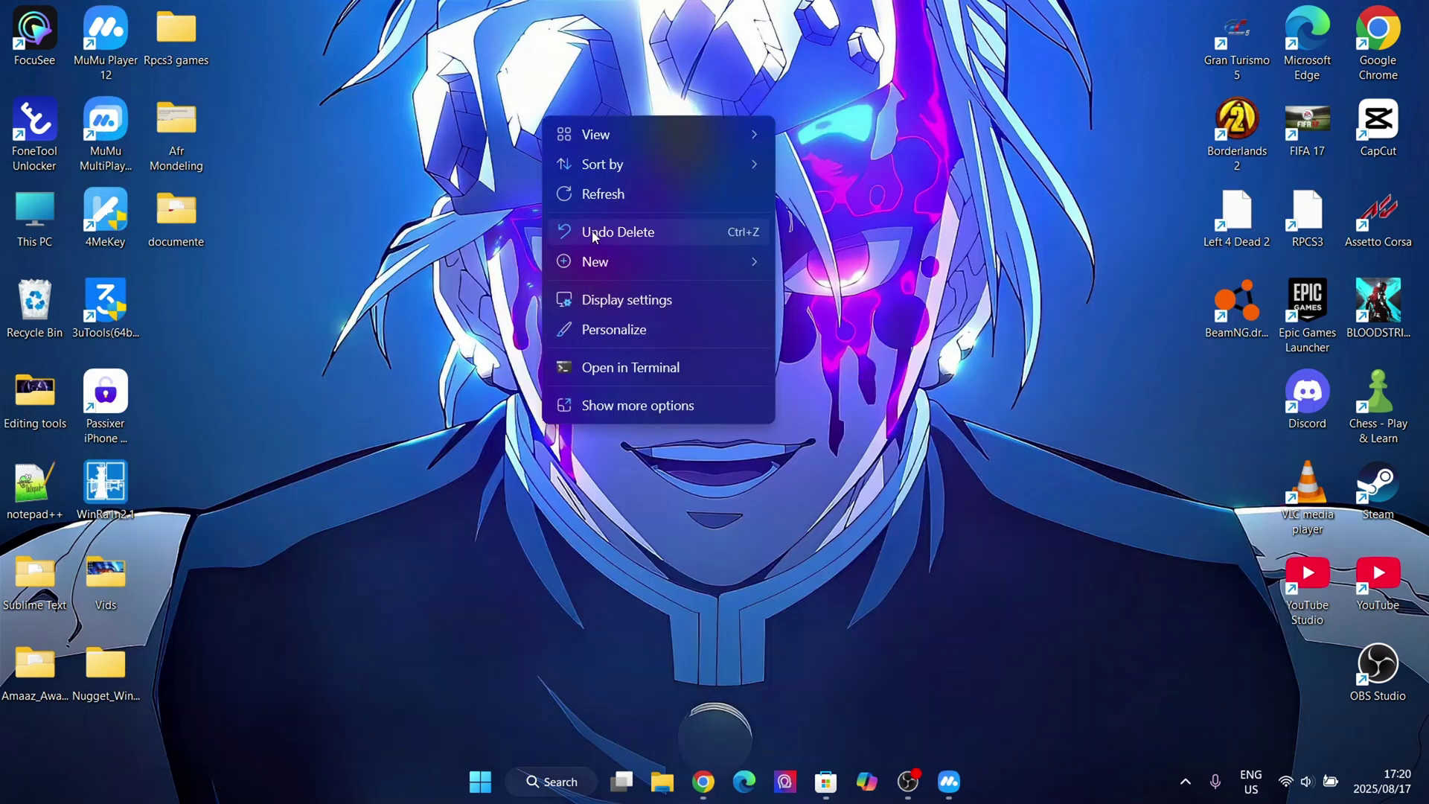
pyautogui.click(600, 201)
# Reopen the Linkvertise page in Chrome, read the Delta apk's heading and description again, and minimise the browser
pyautogui.click(704, 781)
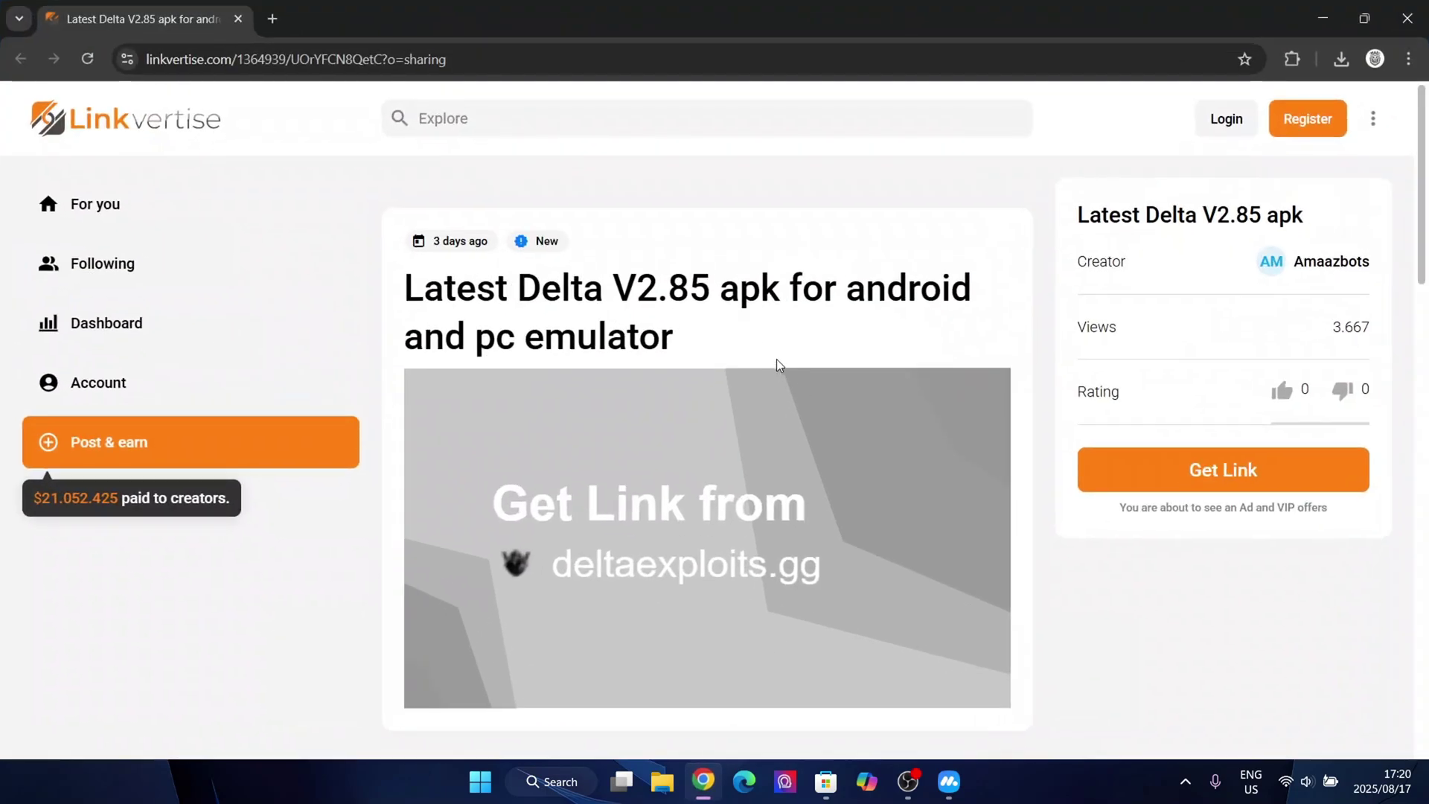
pyautogui.scroll(-3, 879, 418)
pyautogui.scroll(3, 568, 193)
pyautogui.scroll(-3, 878, 439)
pyautogui.scroll(3, 839, 386)
pyautogui.tripleClick(412, 289)
pyautogui.scroll(-4, 661, 373)
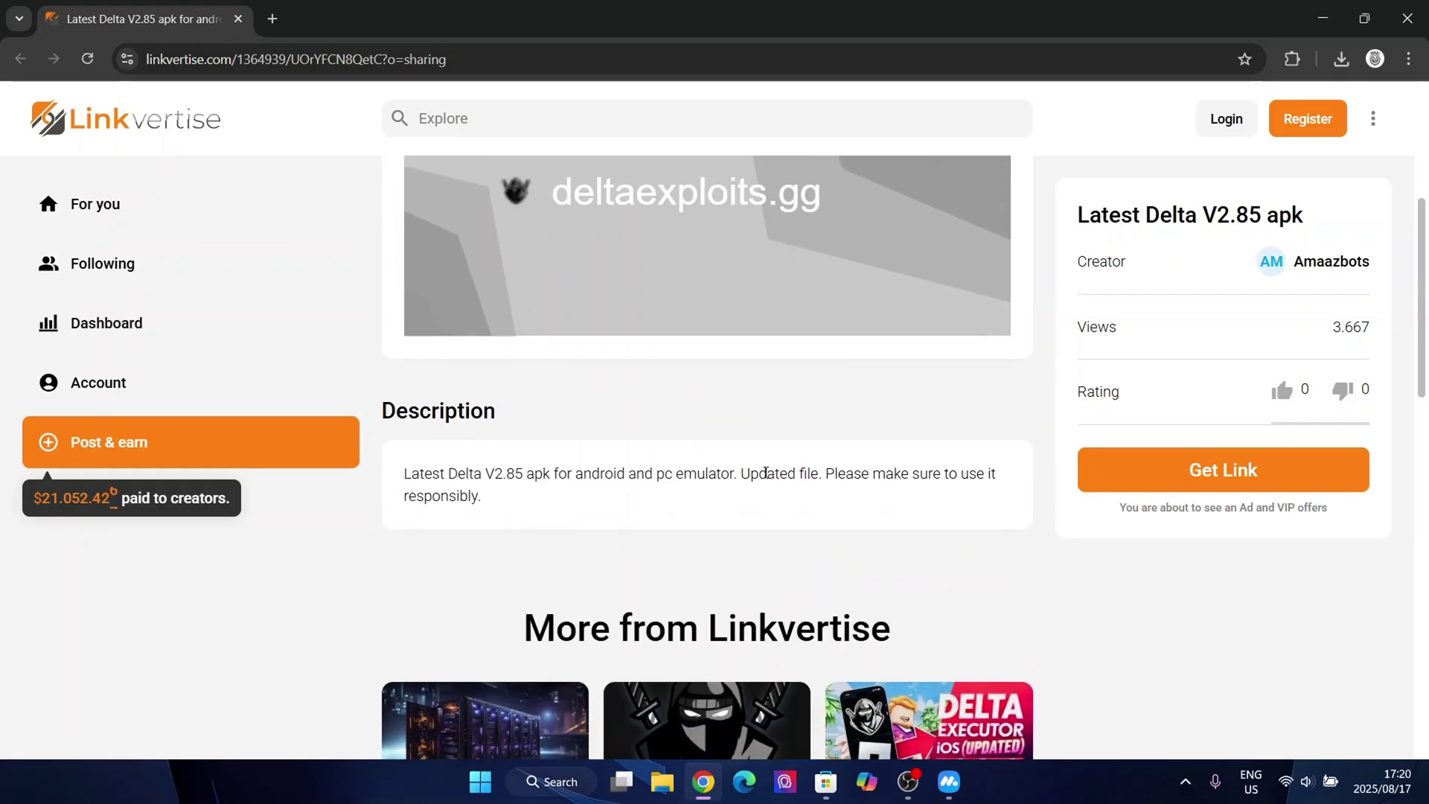
pyautogui.scroll(4, 722, 519)
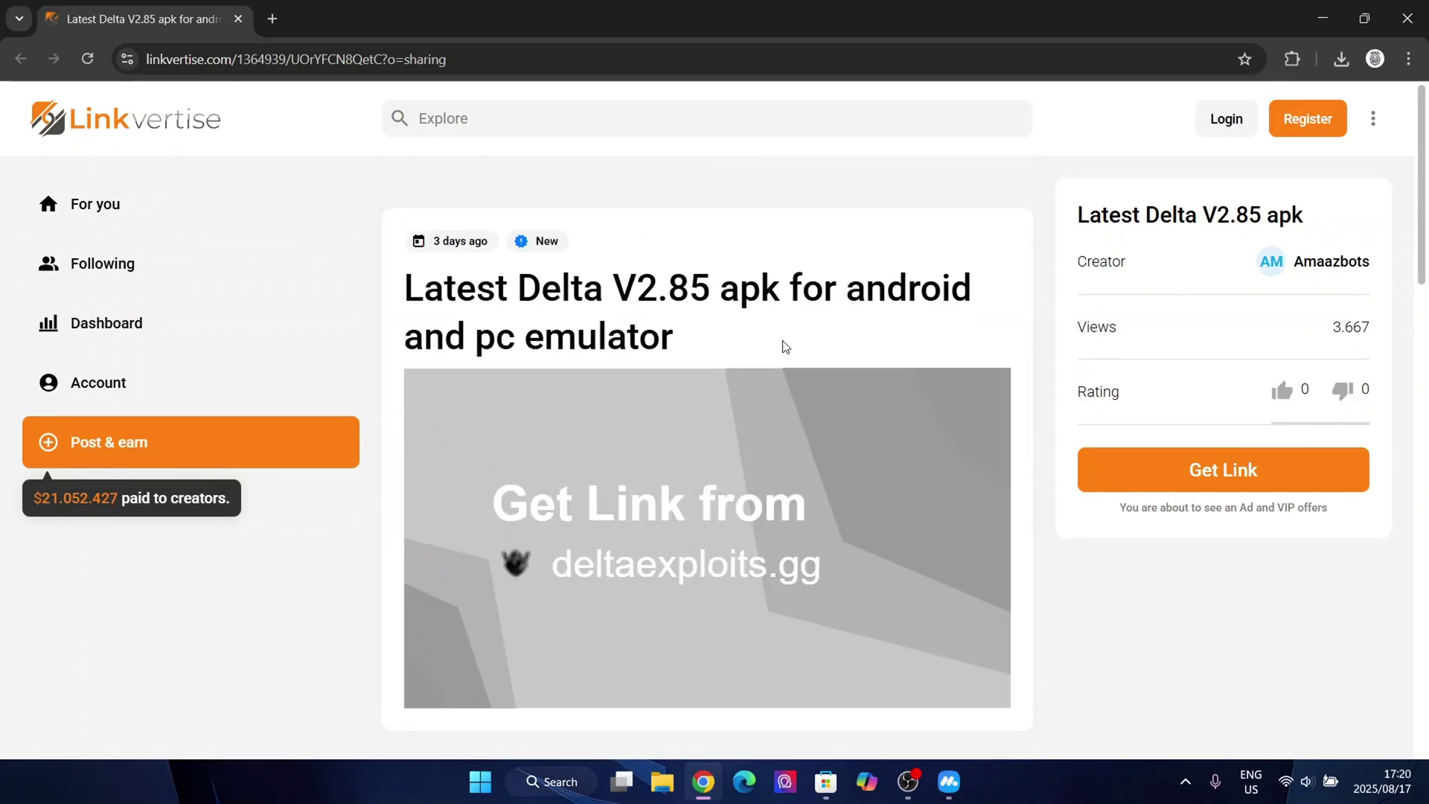
pyautogui.click(1321, 16)
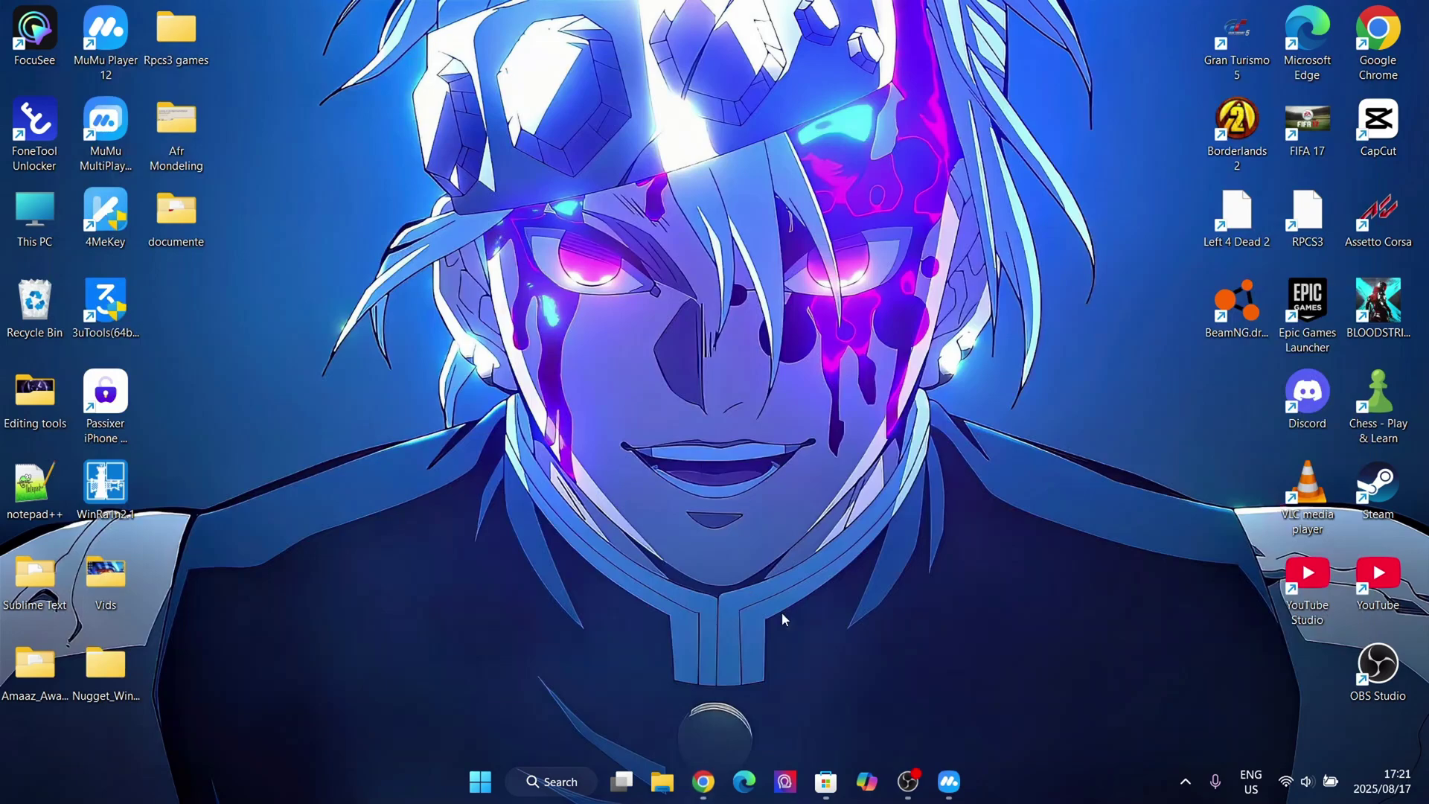
# Start the Delta for Android download, cancel the duplicate file Delta-2.685.797 (1).apk, and minimise Chrome
pyautogui.click(910, 780)
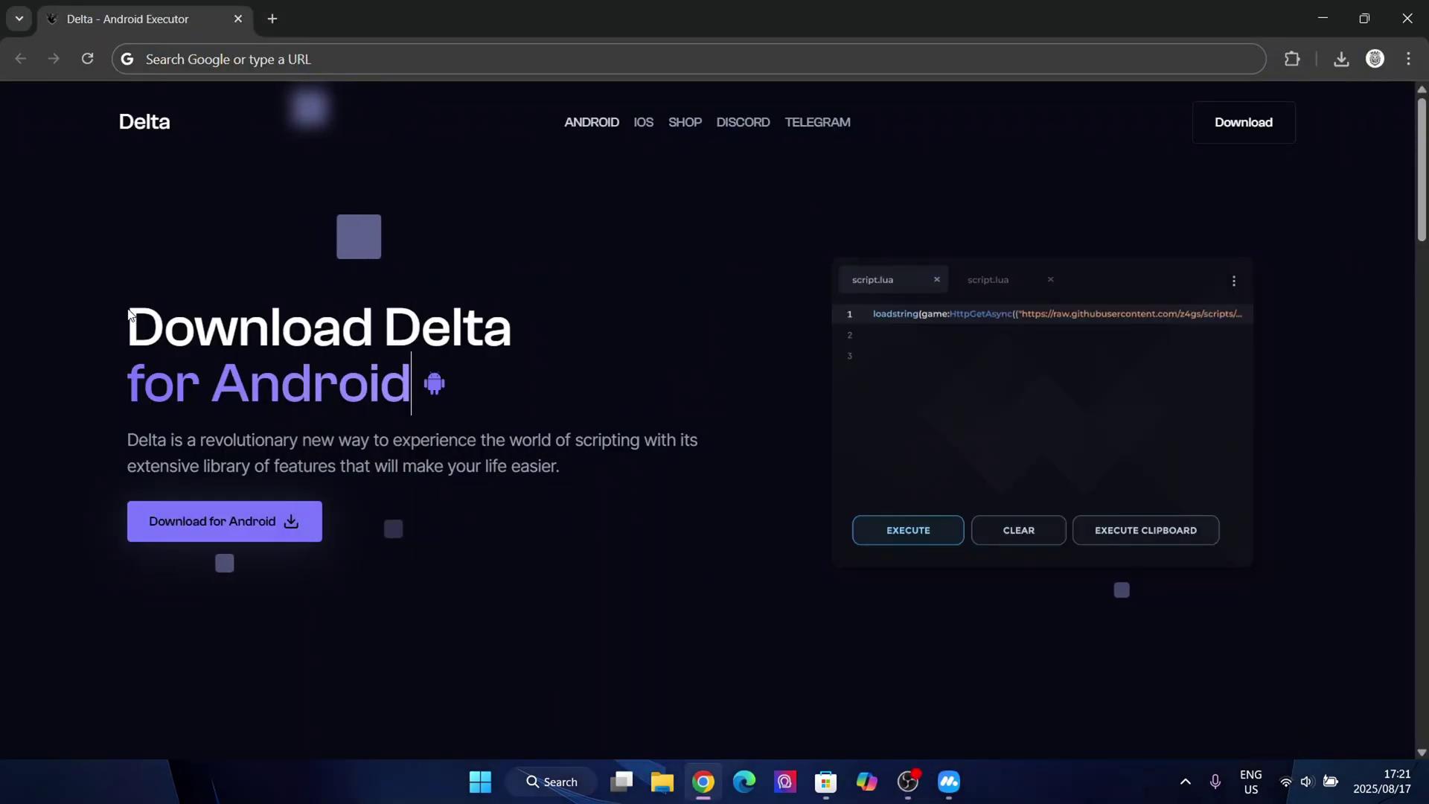
pyautogui.moveTo(118, 287); pyautogui.dragTo(448, 609)
pyautogui.click(414, 547)
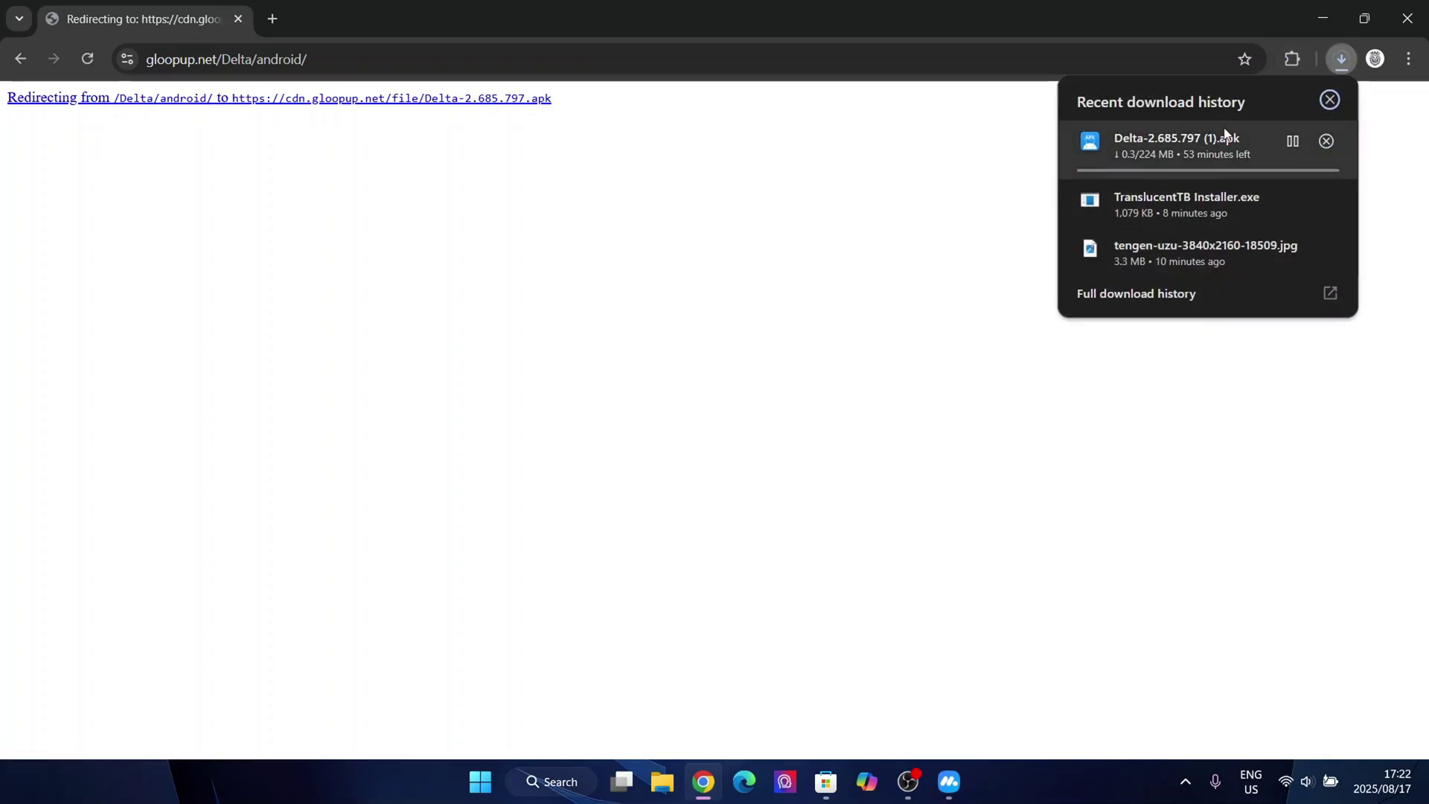
pyautogui.click(1327, 140)
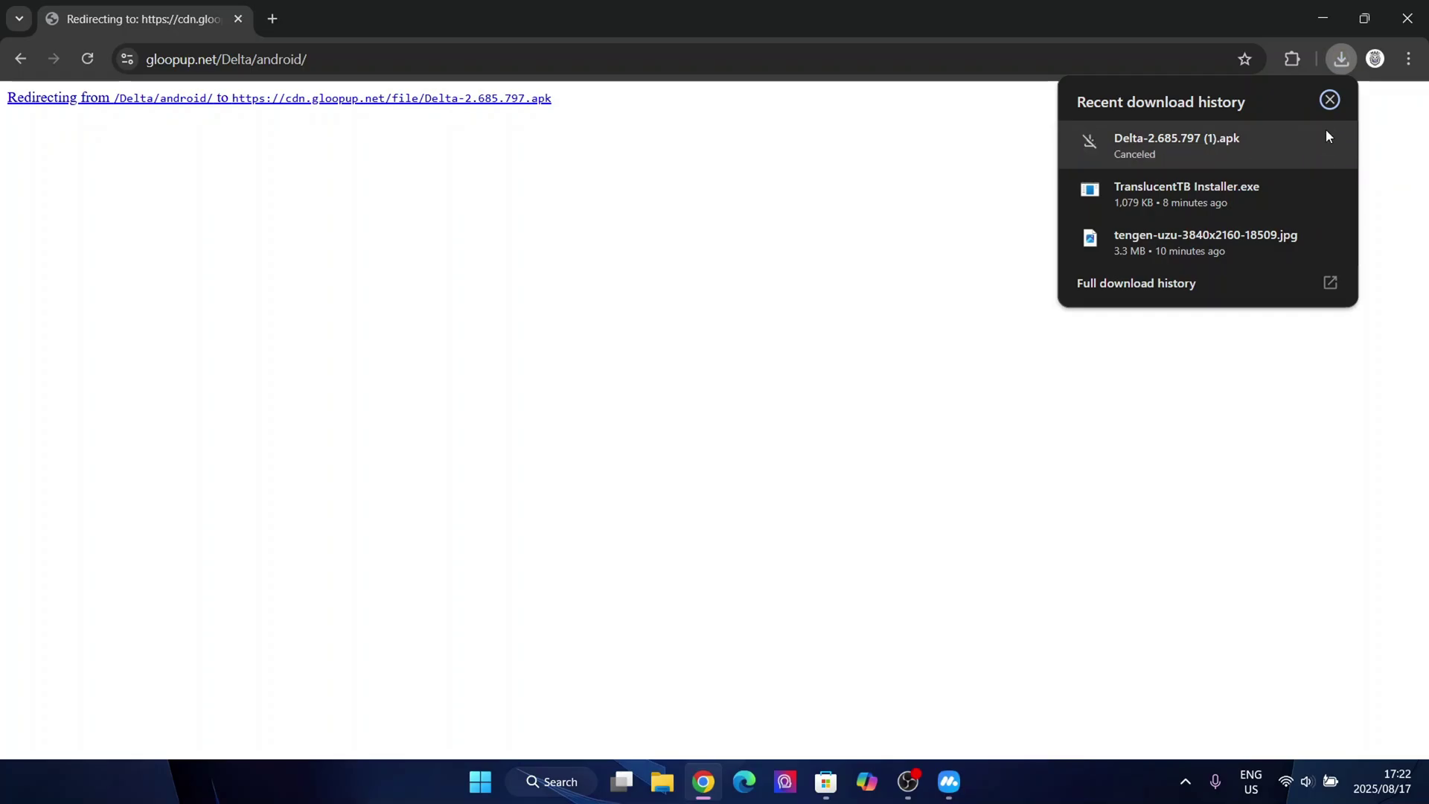
pyautogui.click(1331, 99)
pyautogui.click(1323, 18)
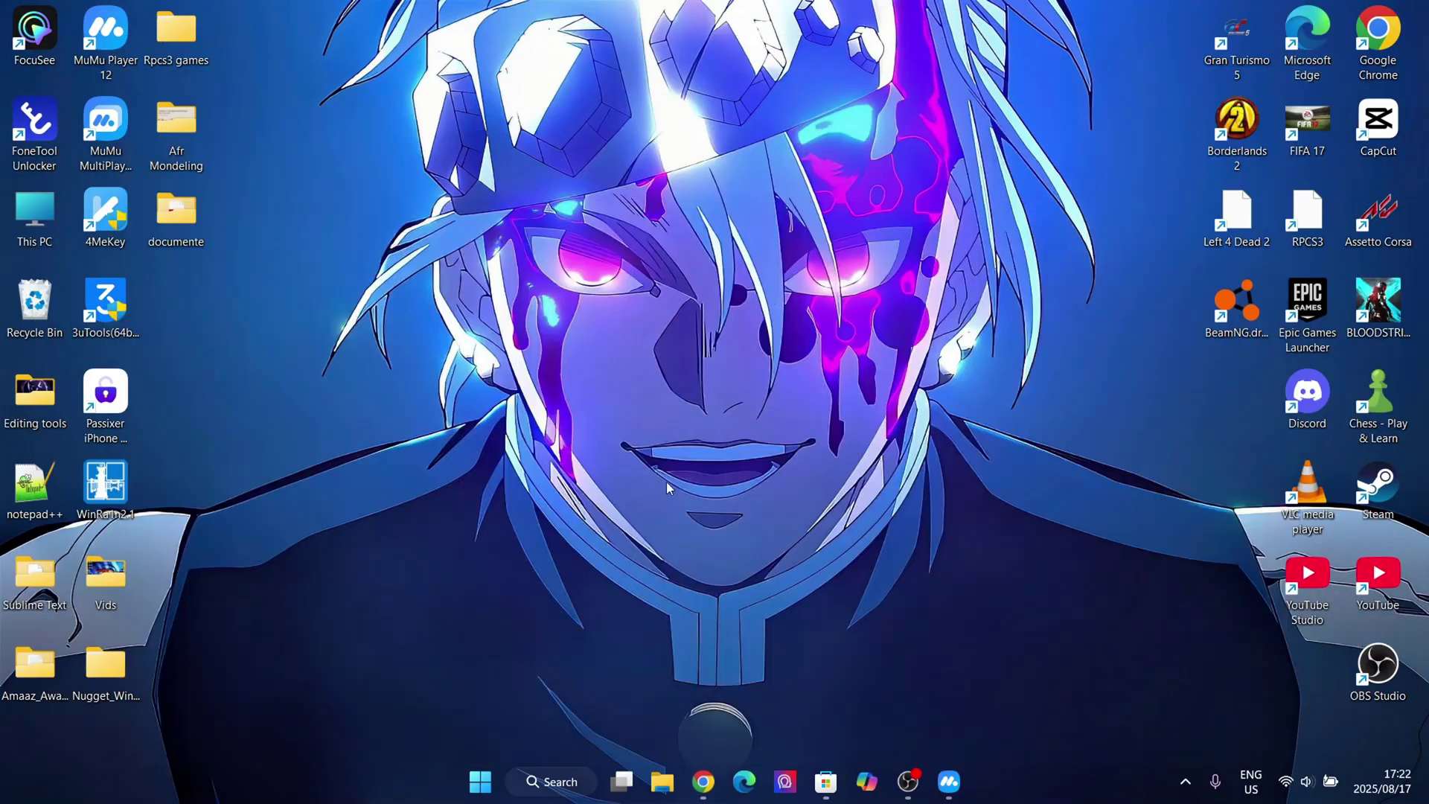
# Switch to MuMu Player 12, maximise it, and install the Delta-2.685.797 APK from the Downloads folder
pyautogui.click(949, 782)
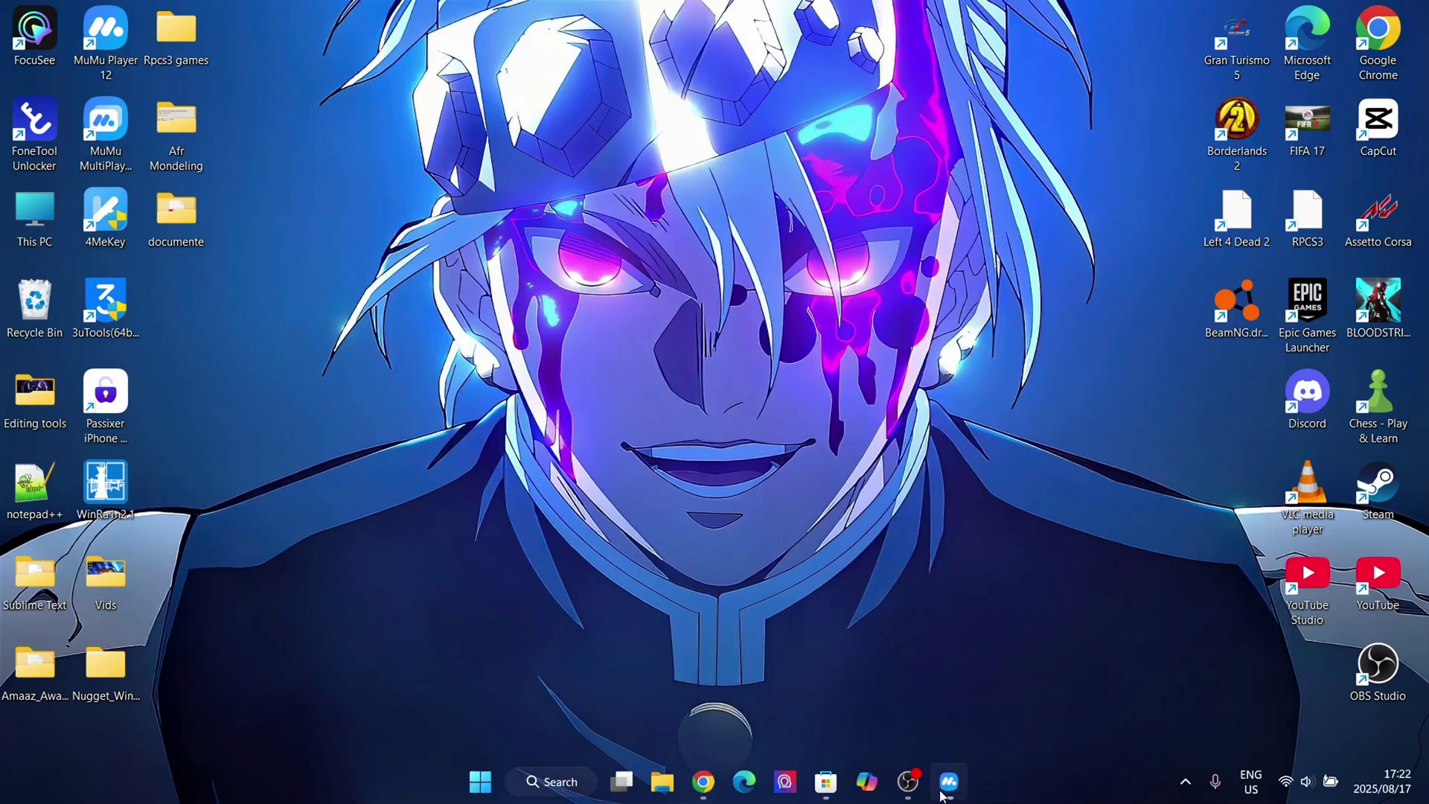
pyautogui.click(1261, 47)
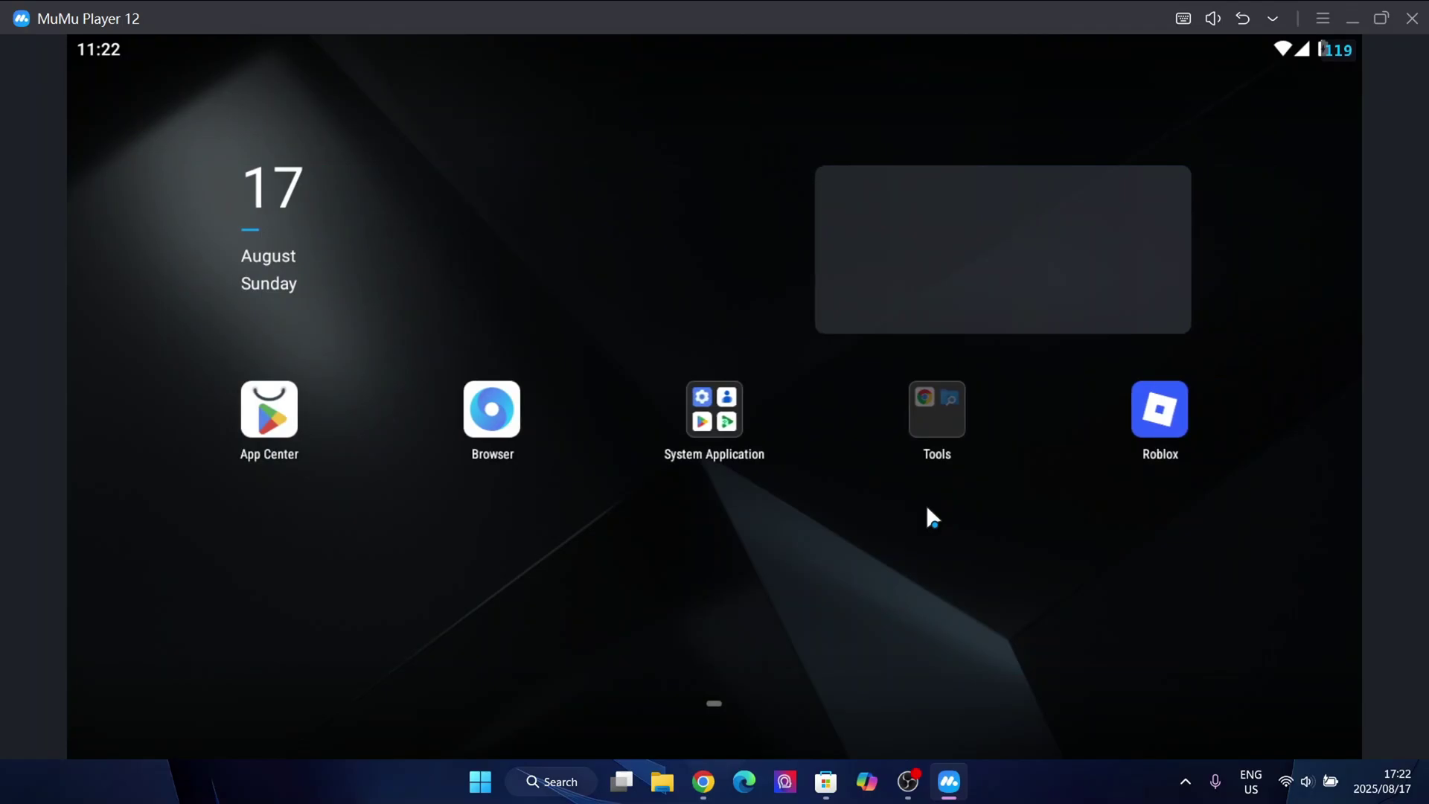
pyautogui.click(1270, 19)
pyautogui.click(1305, 466)
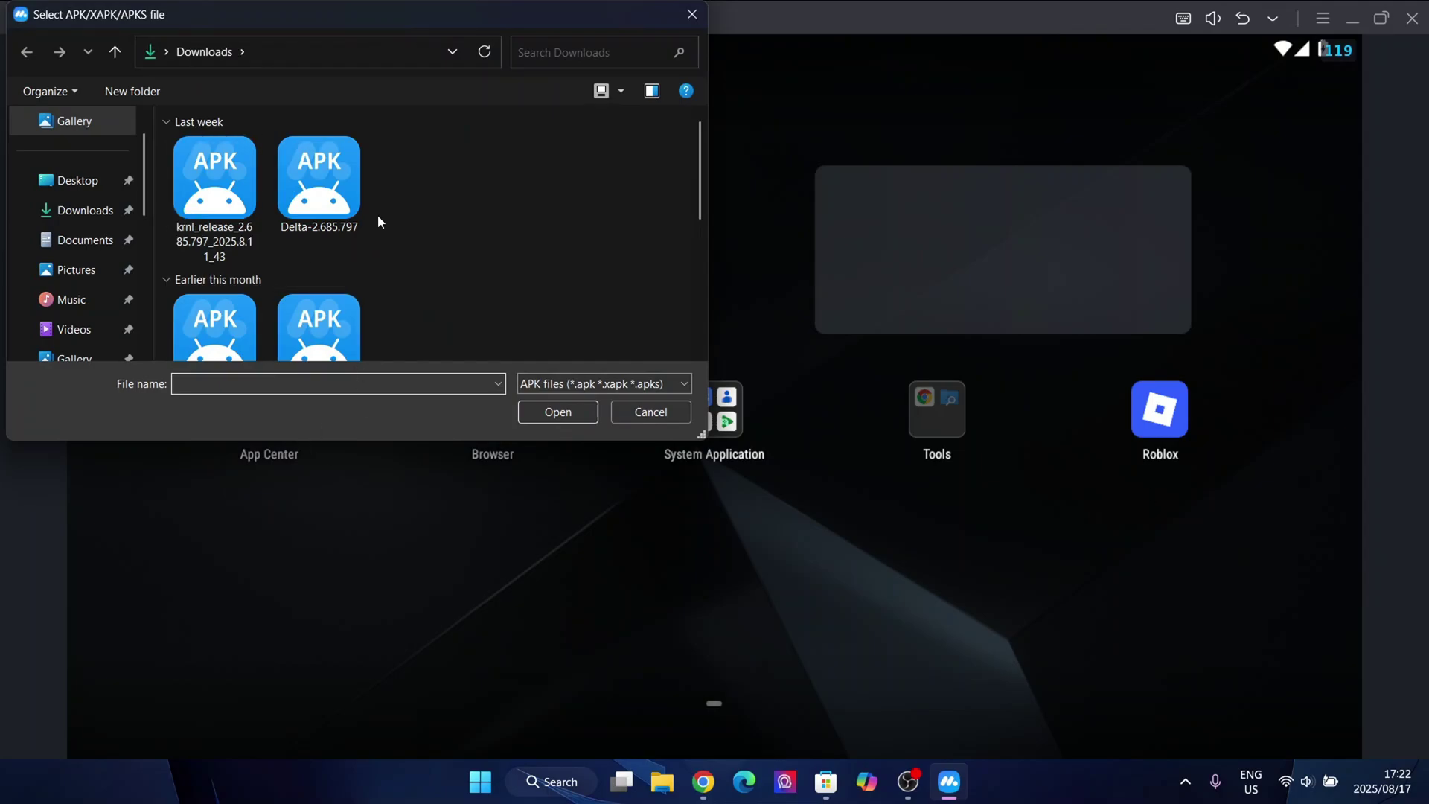
pyautogui.scroll(-2, 373, 218)
pyautogui.scroll(2, 373, 217)
pyautogui.click(321, 182)
pyautogui.click(558, 417)
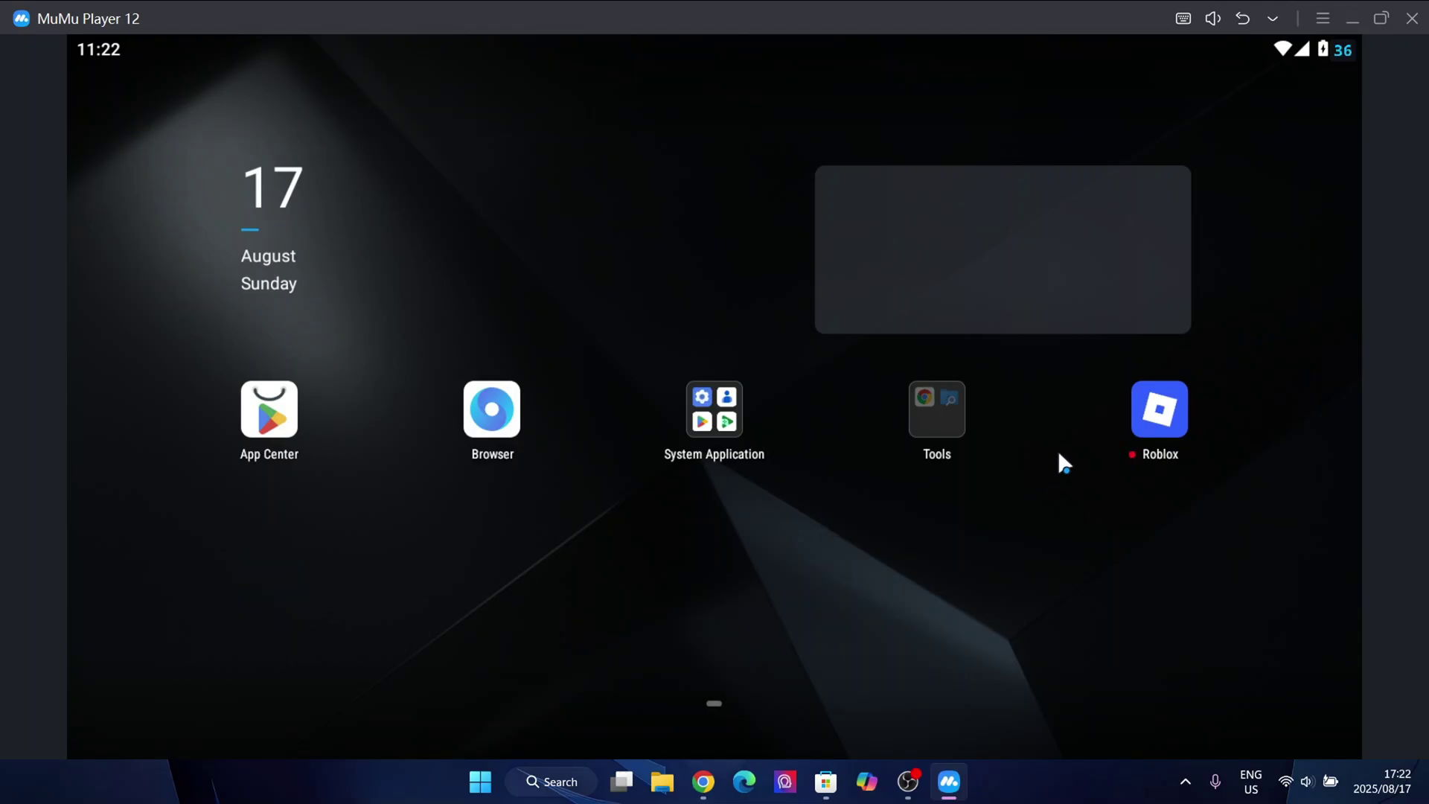
# Launch the newly installed Roblox app in the emulator and browse its home page
pyautogui.click(1150, 414)
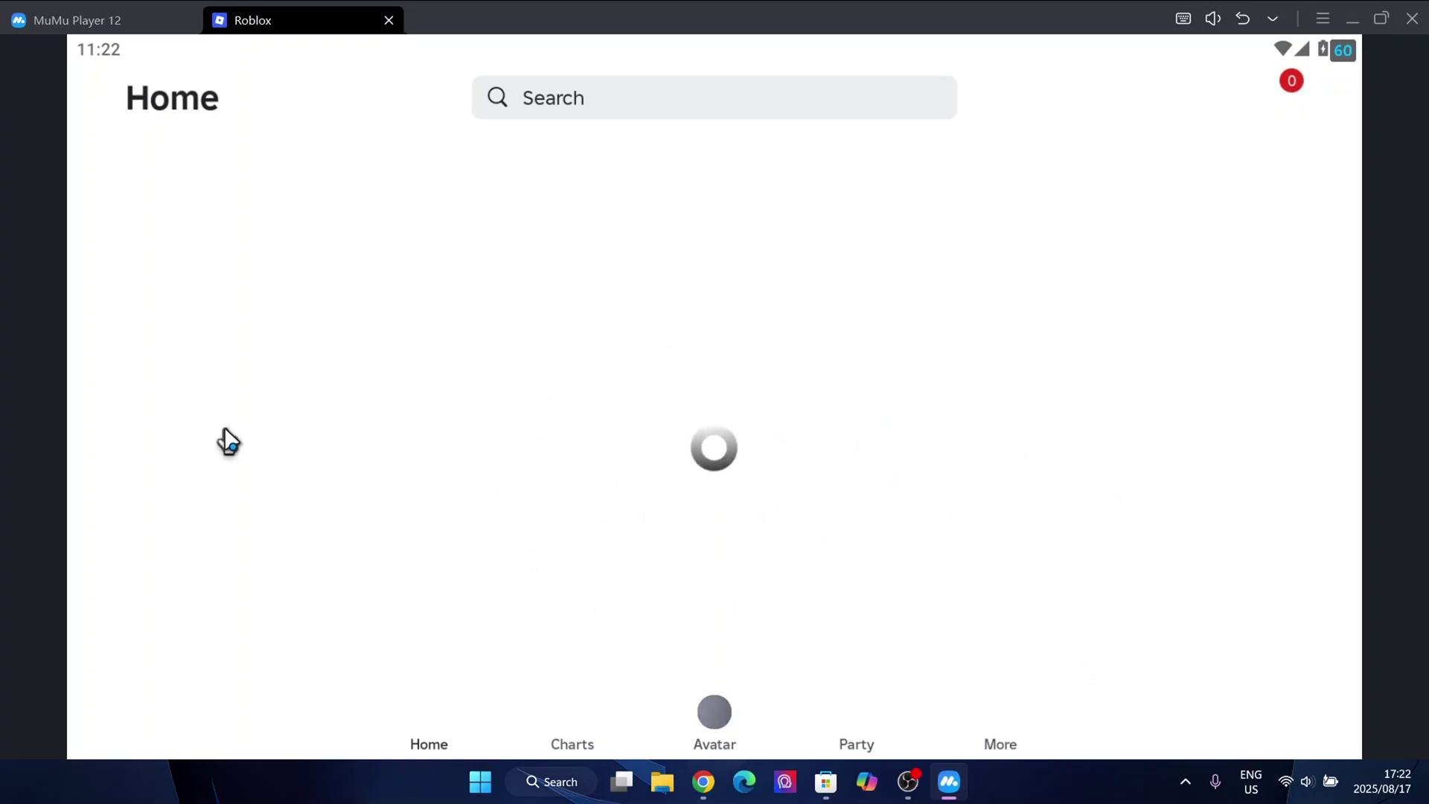
pyautogui.scroll(-2, 990, 312)
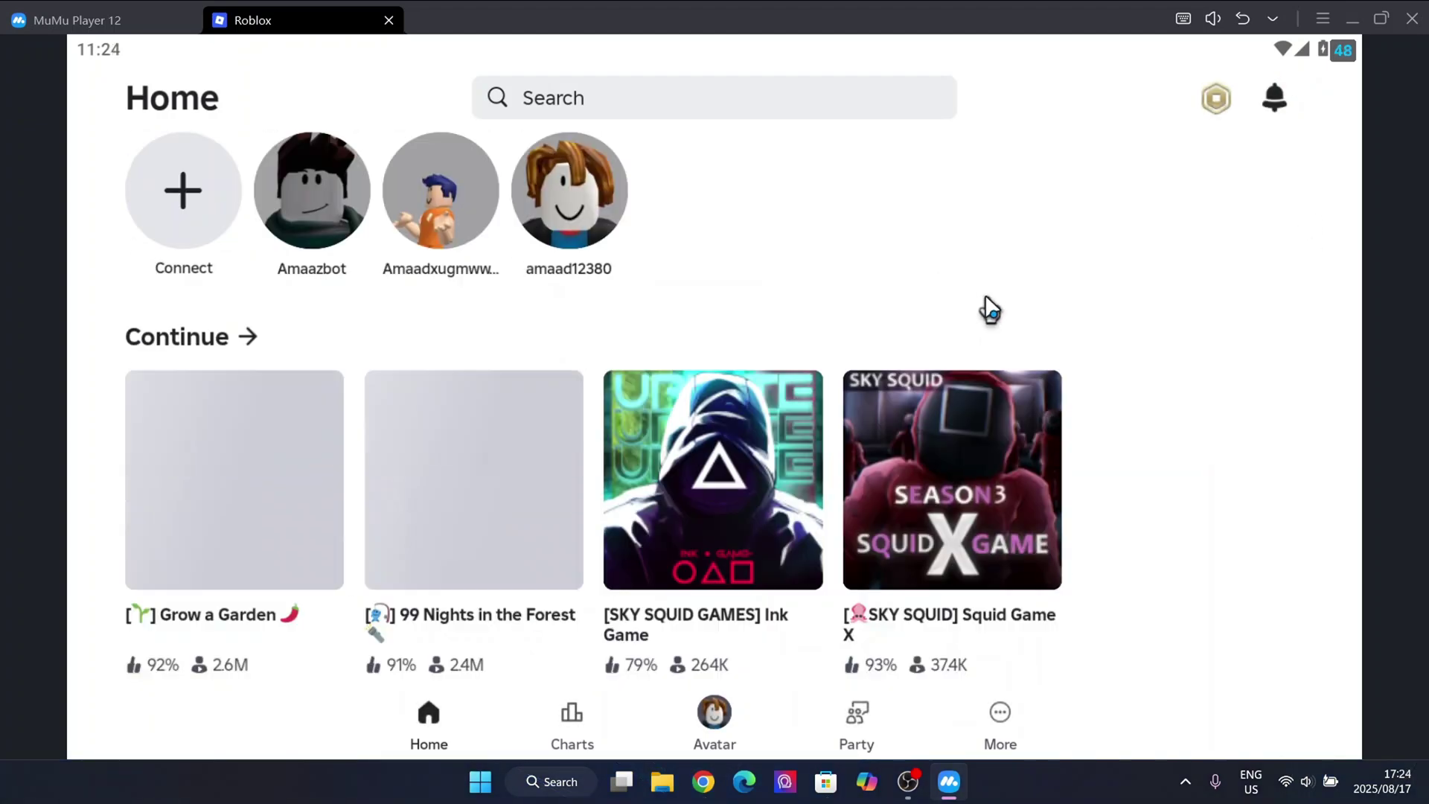
# Browse the games on the Roblox home page and open Grow a Garden
pyautogui.scroll(-3, 991, 312)
pyautogui.scroll(2, 357, 367)
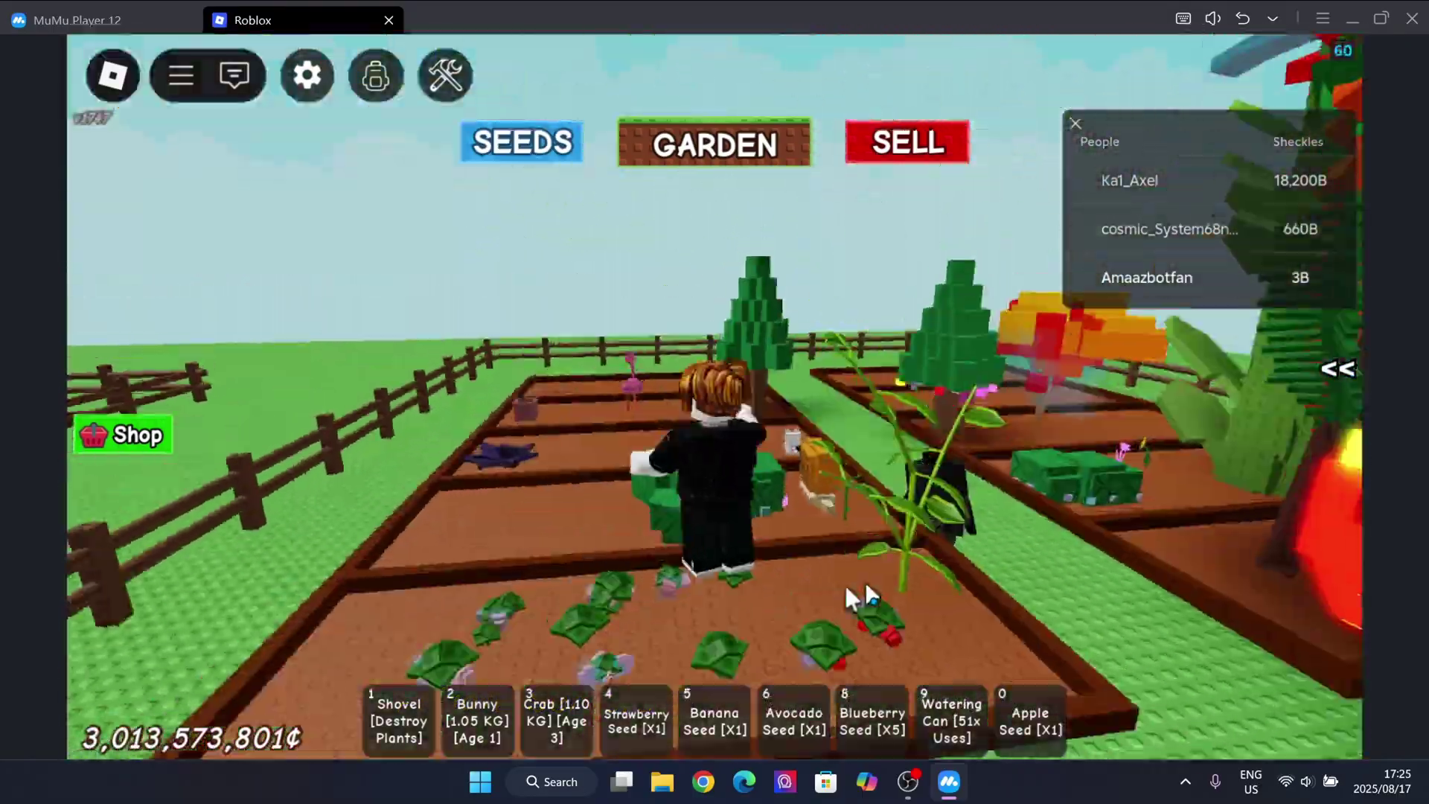
# Walk the Roblox character from the garden to the seed shop with the Delta key panel open, jump, and minimise everything to the desktop
pyautogui.press('w')
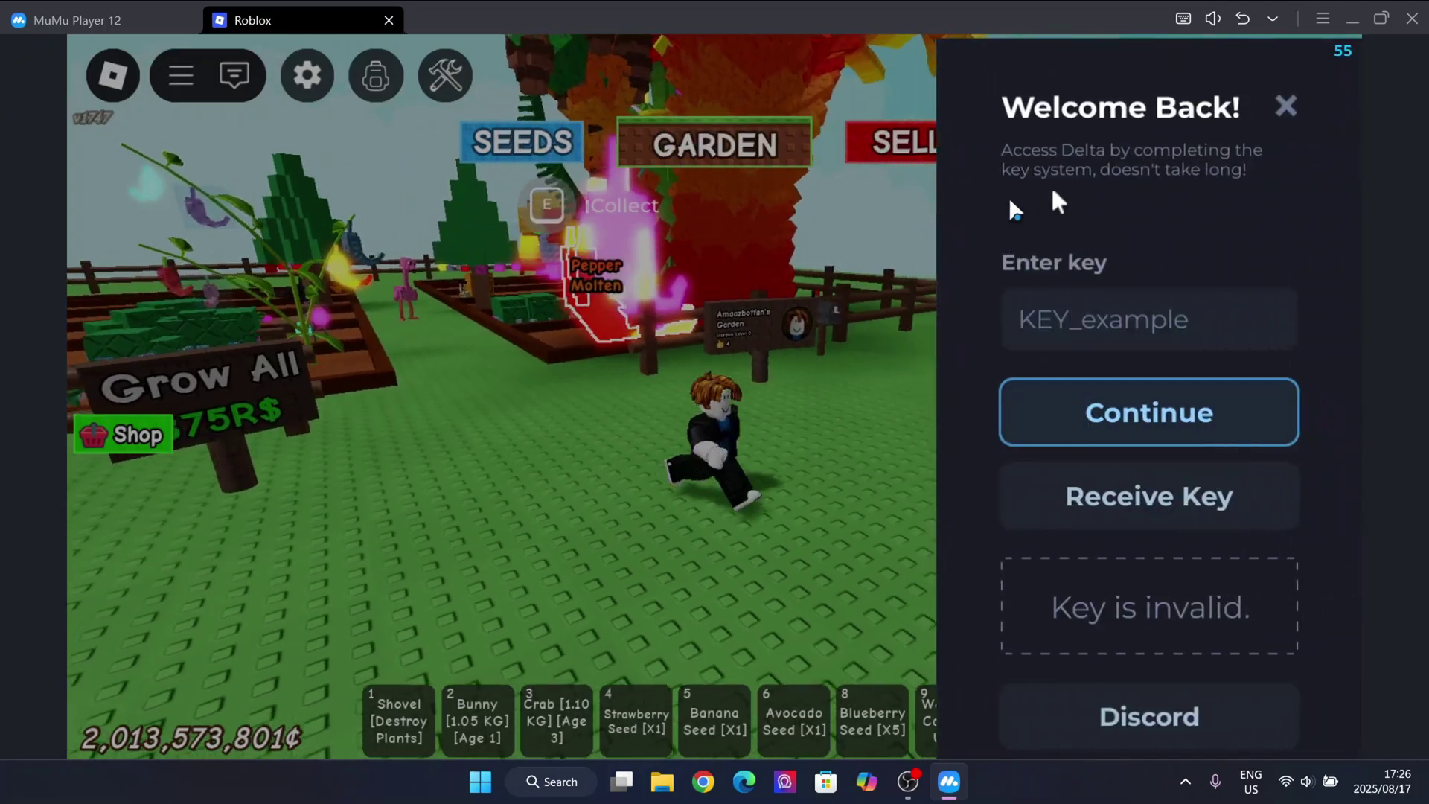
pyautogui.press('a')
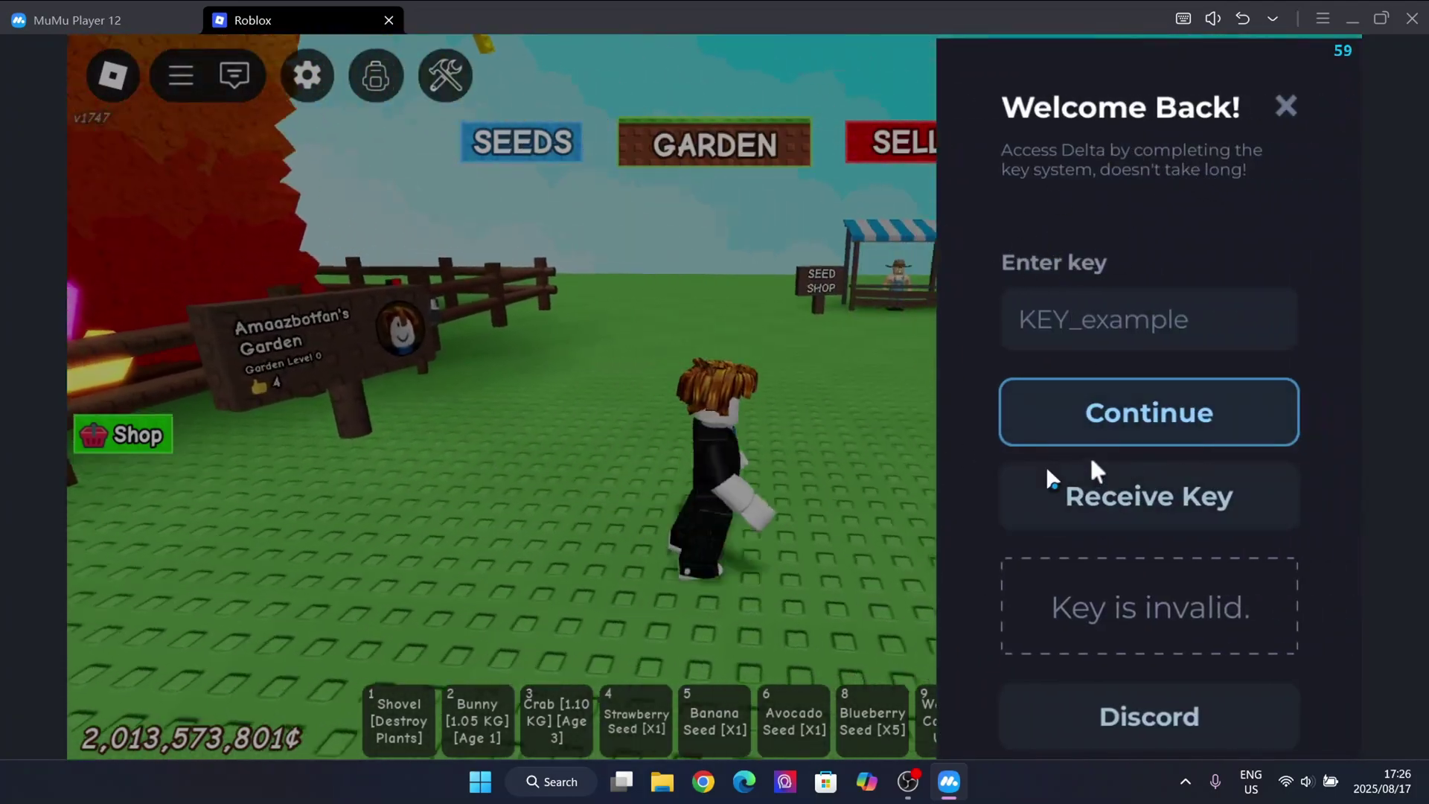
pyautogui.press('s')
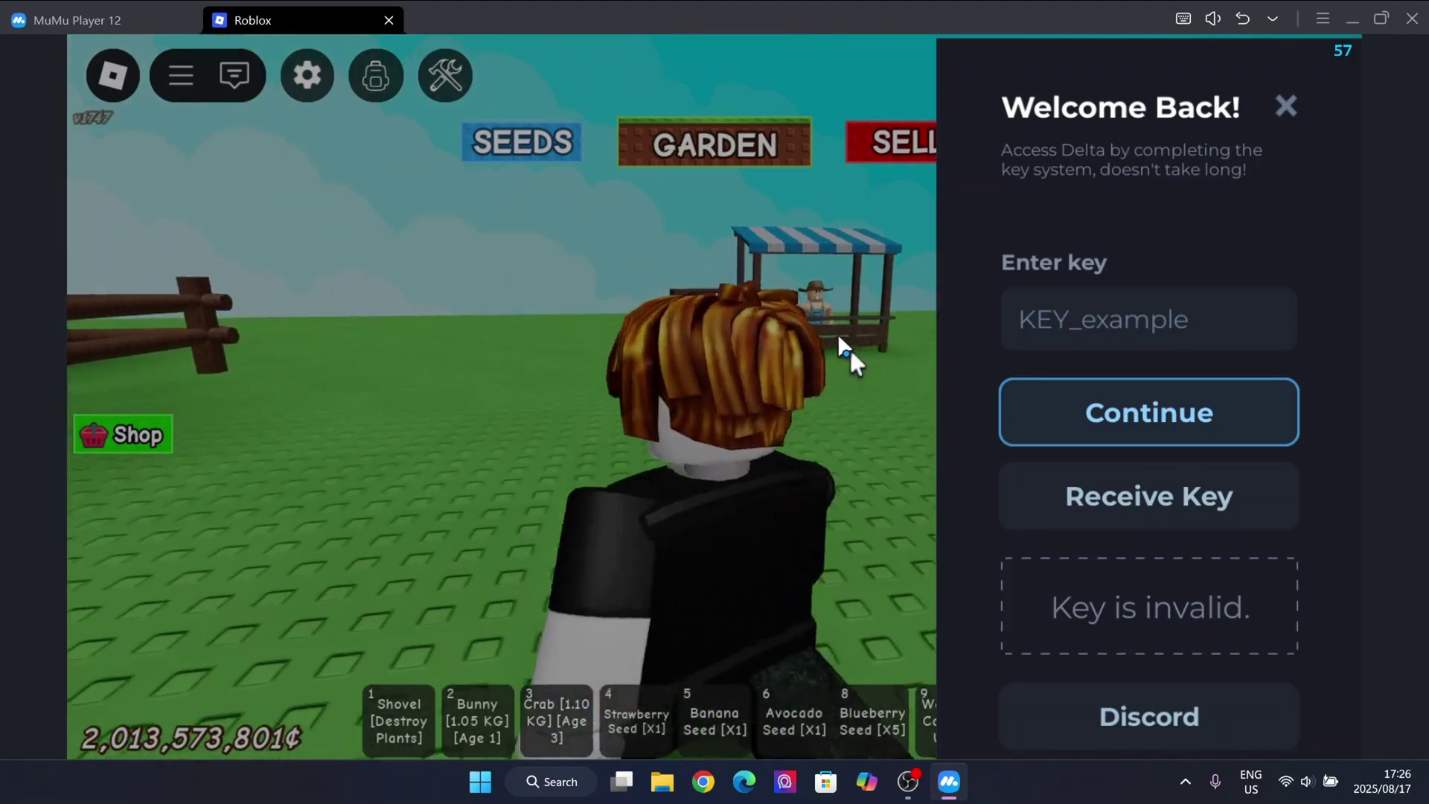
pyautogui.press('w')
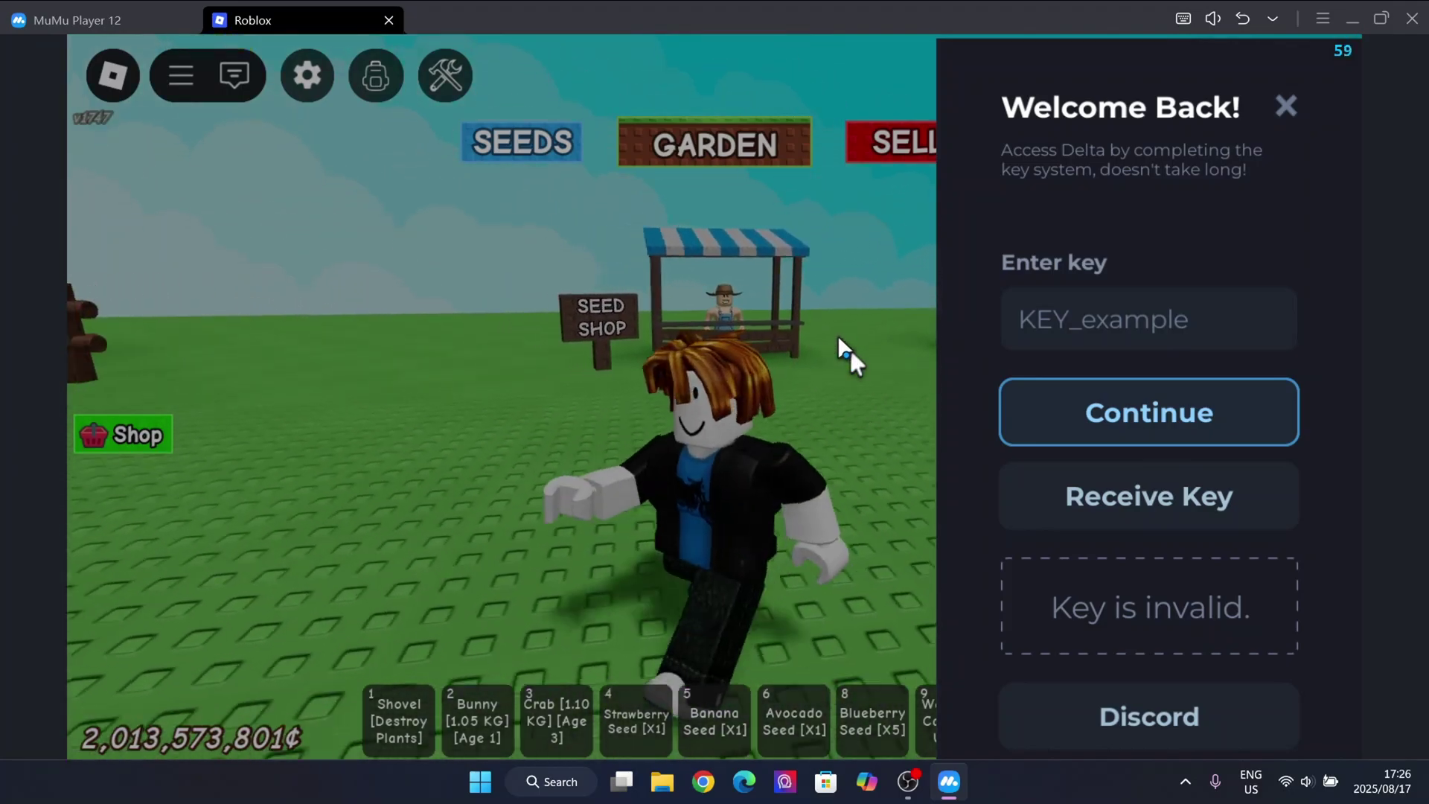
pyautogui.press('w')
pyautogui.press('space')
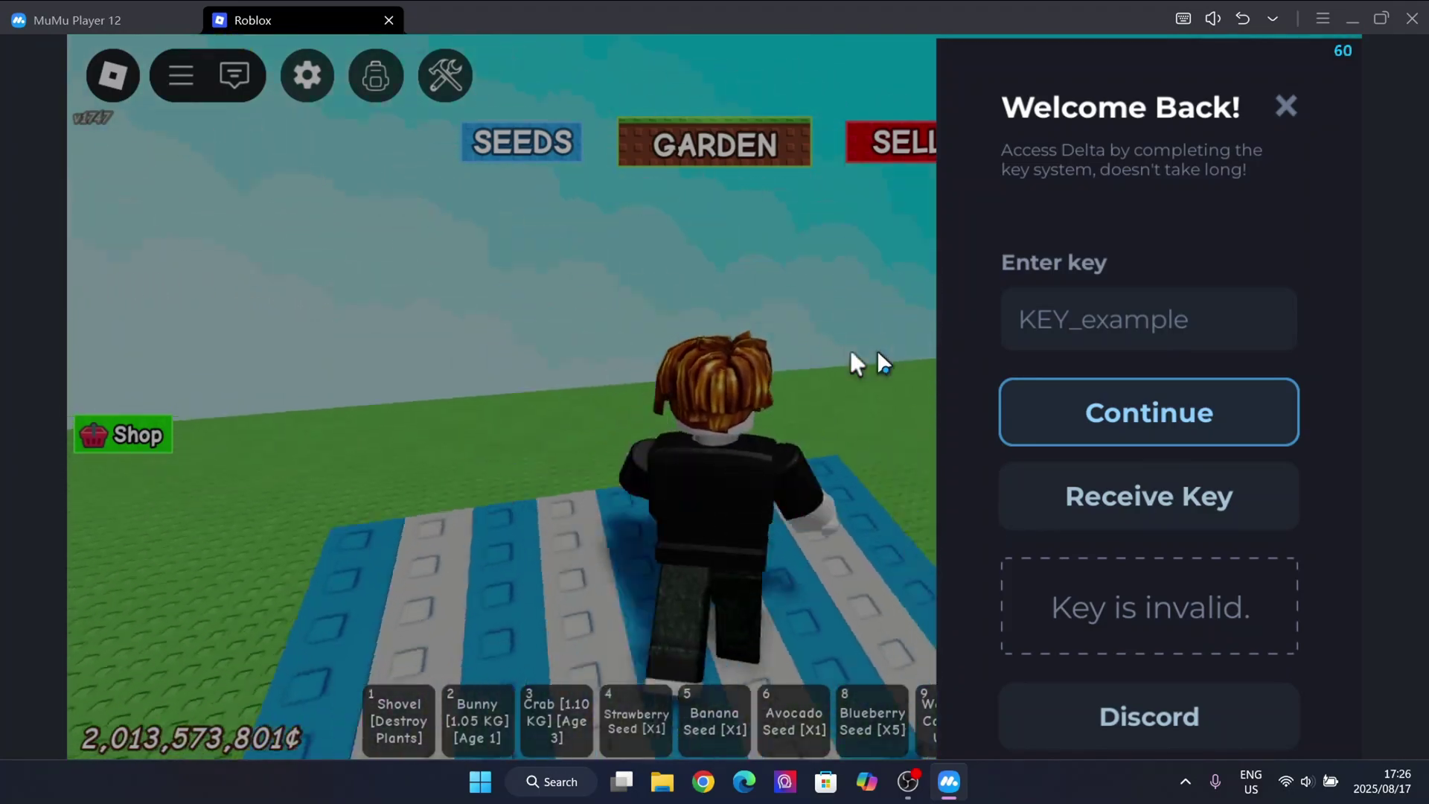
pyautogui.press('s')
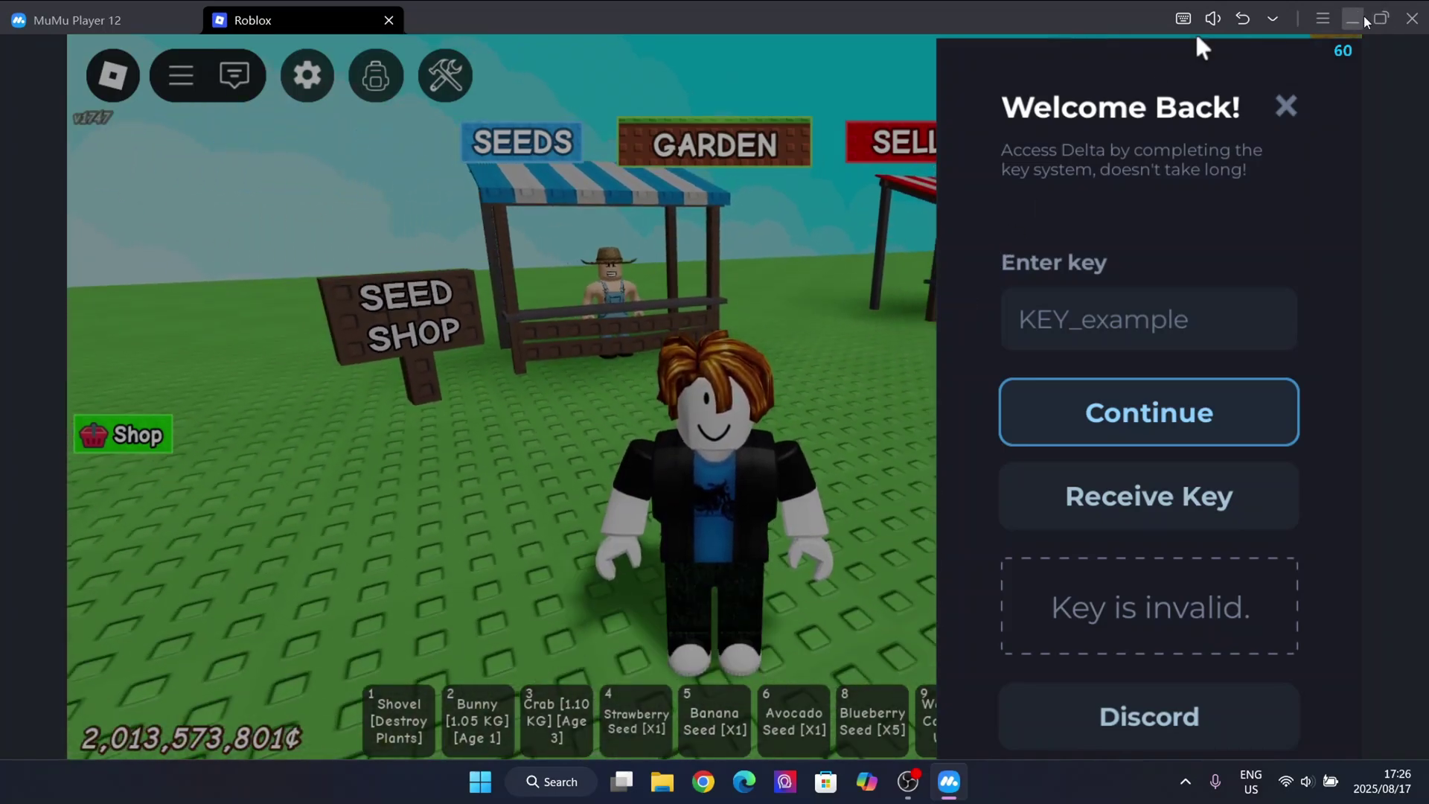
pyautogui.press('super+d')
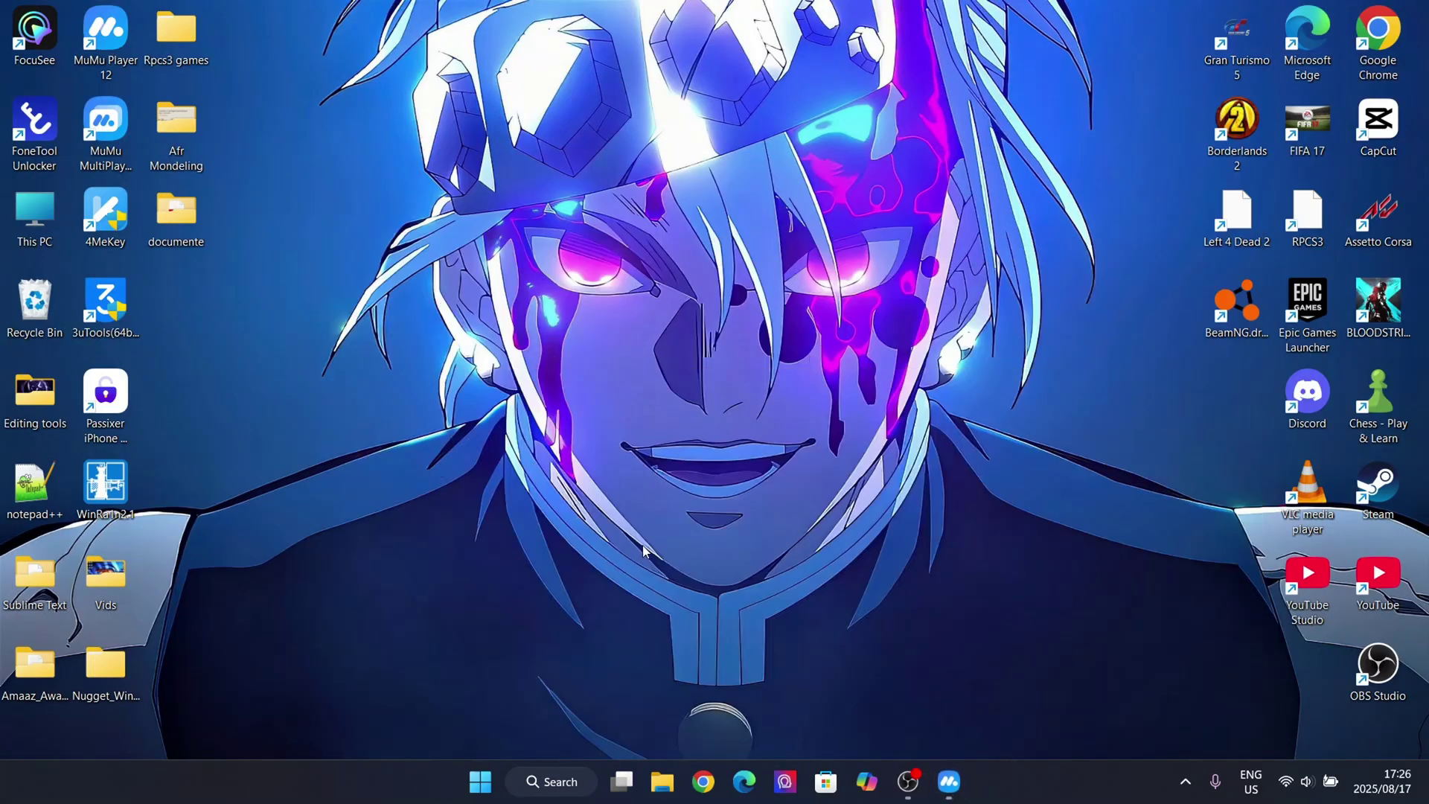